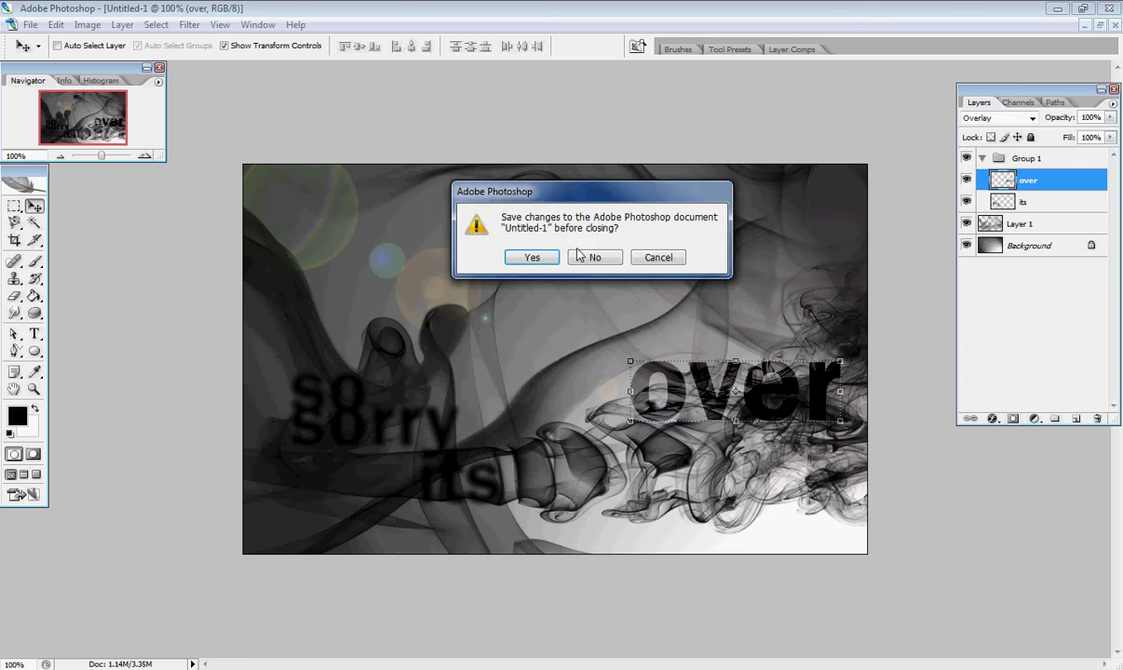
# - Close both open documents without saving their changes
pyautogui.click(559, 240)
pyautogui.click(1115, 25)
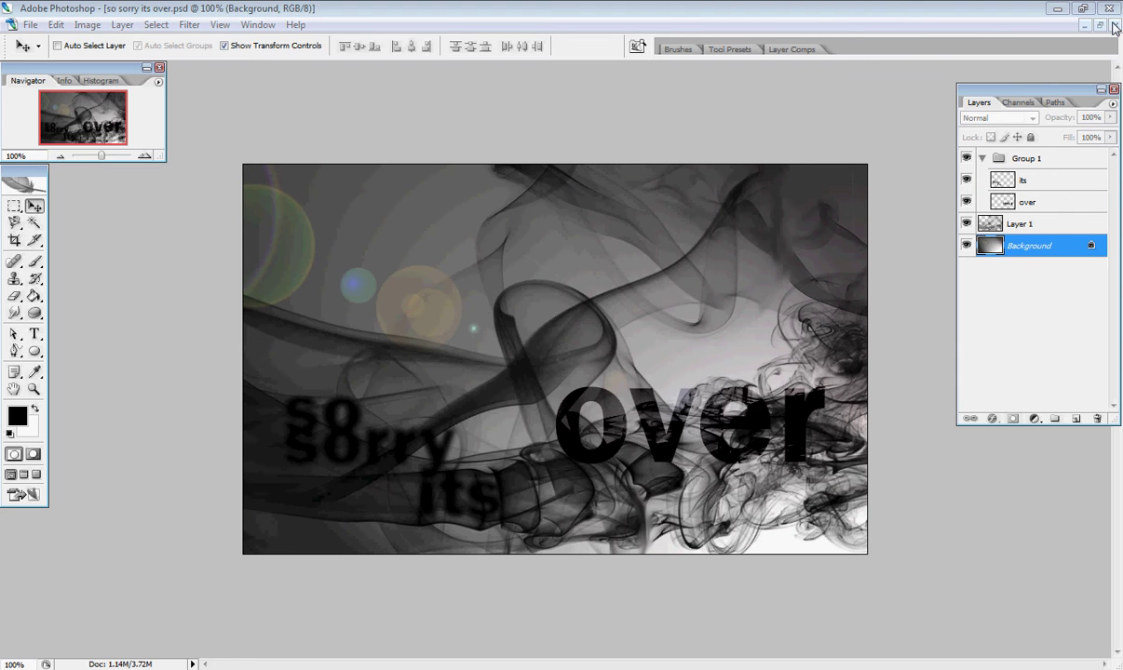
pyautogui.click(596, 268)
# - Create a new 800 × 500 pixel RGB document with a white background
pyautogui.click(13, 24)
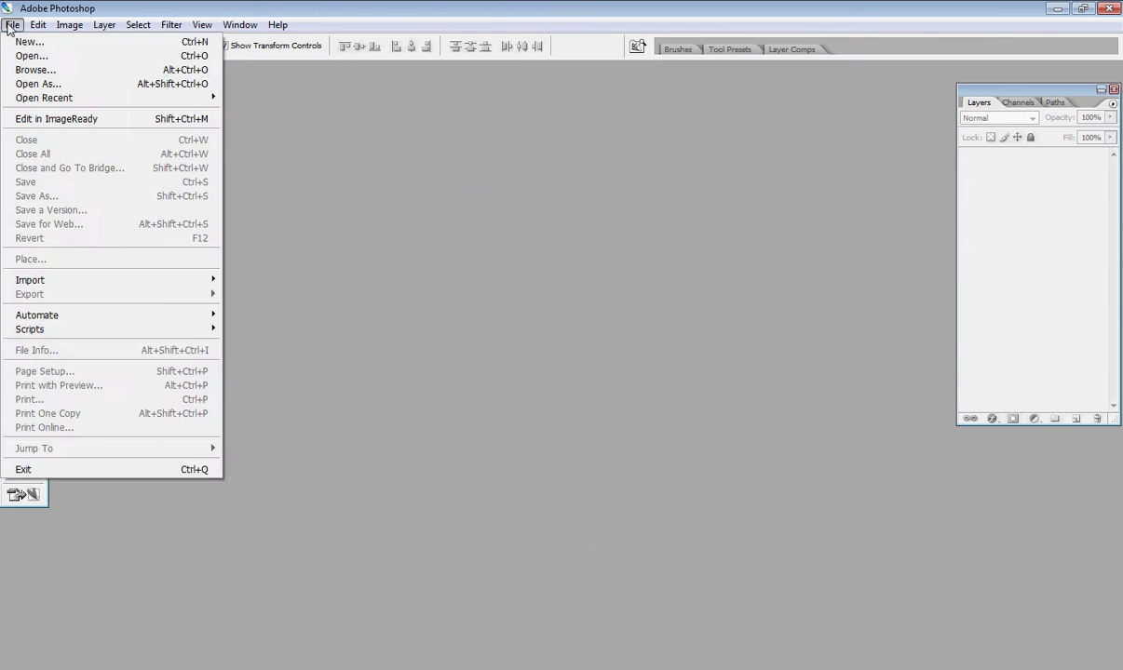
pyautogui.click(28, 39)
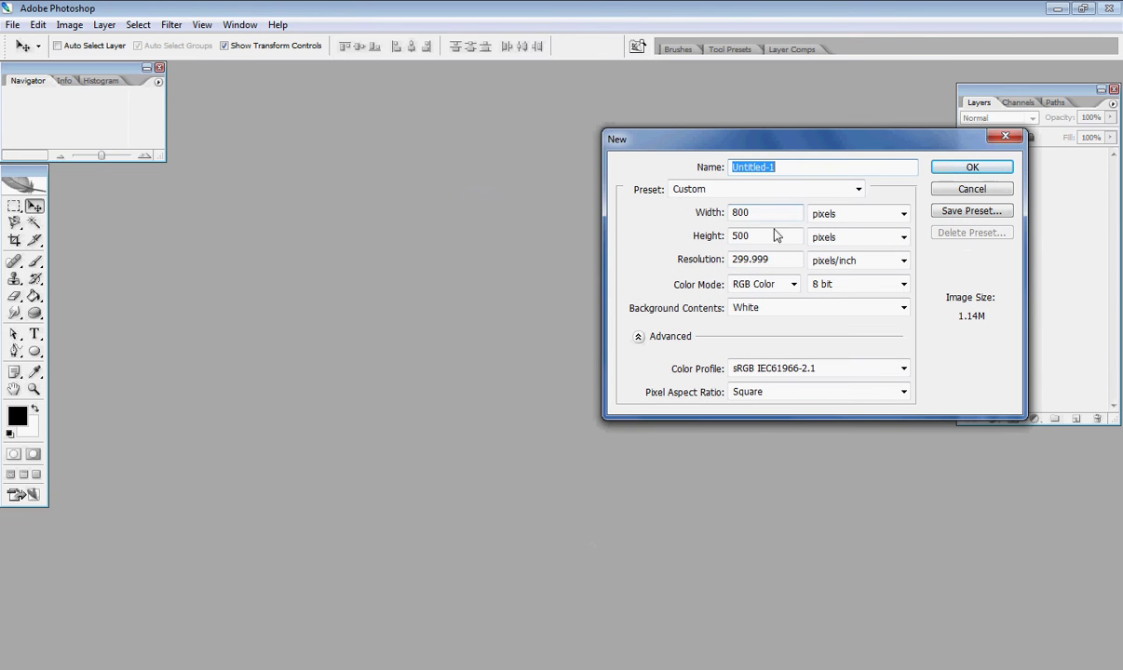
pyautogui.click(968, 170)
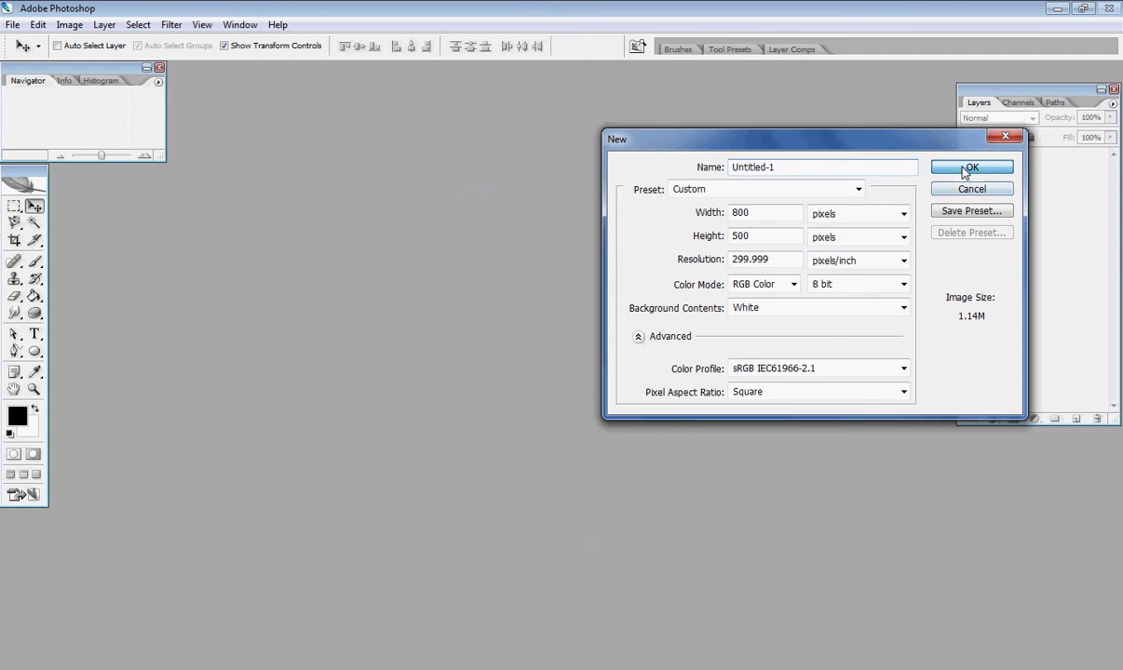
pyautogui.doubleClick(366, 80)
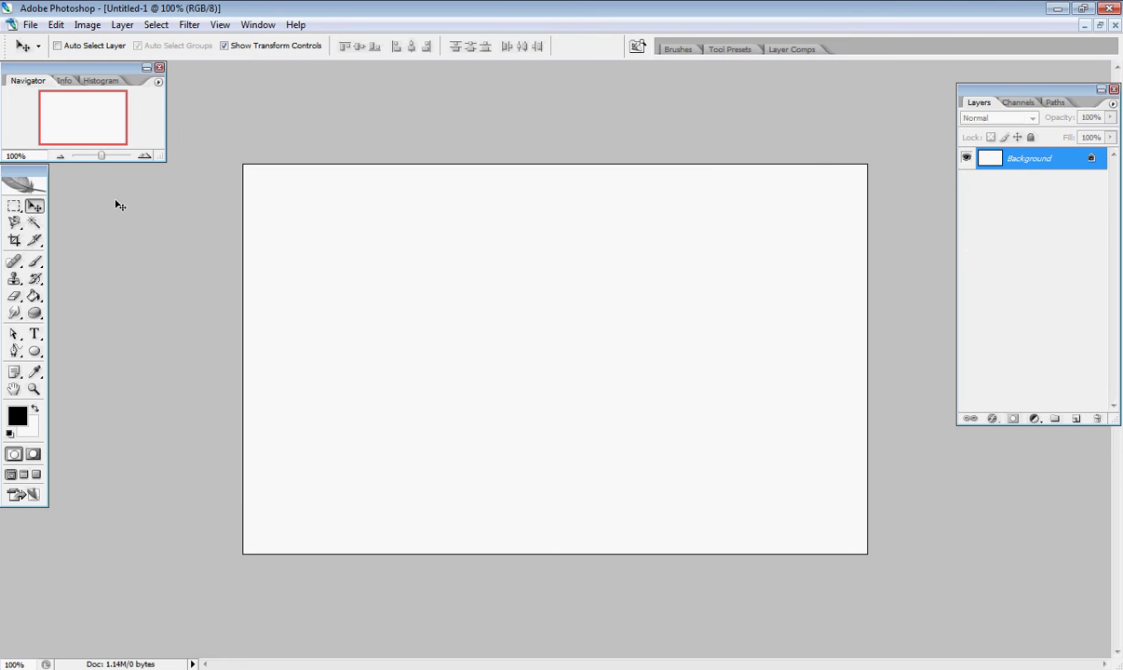
# - Add a layer group above the background and create two empty layers inside it
pyautogui.click(1055, 419)
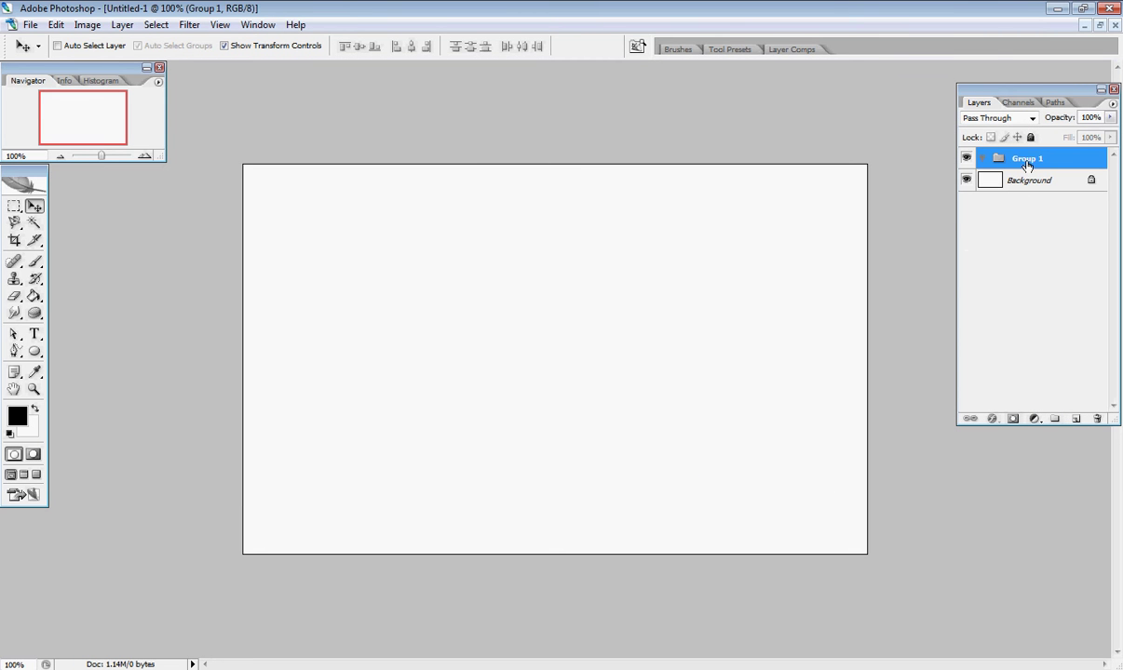
pyautogui.click(1075, 419)
pyautogui.click(1075, 419)
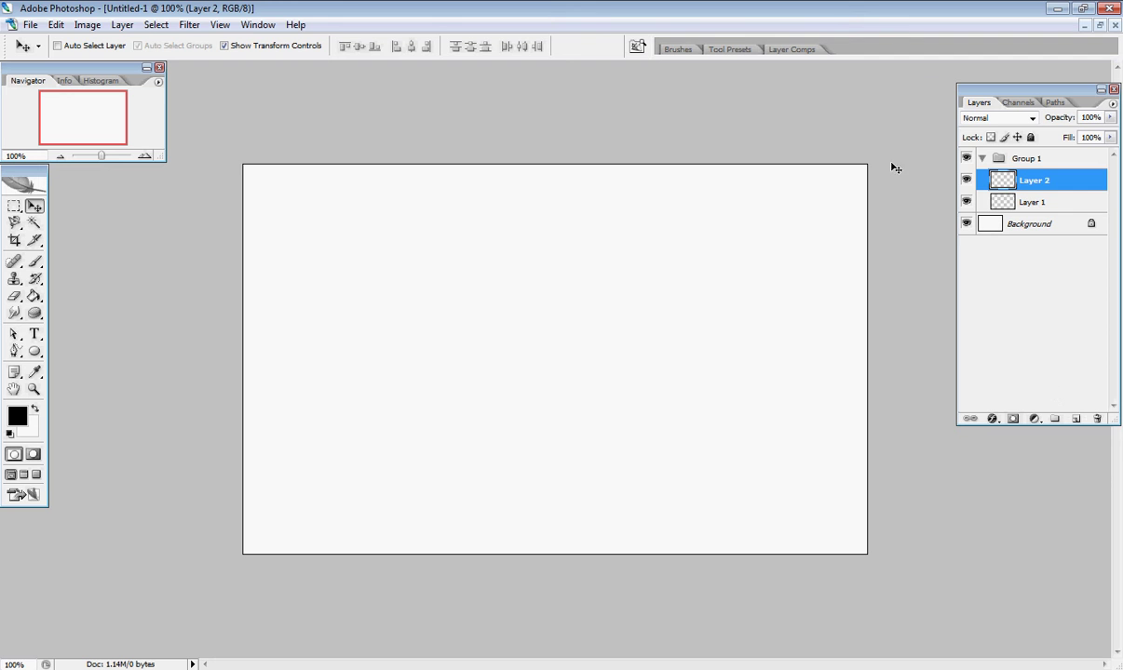
# - Turn the lower empty layer in the group into the text "so" at 24 pt, on the canvas's left side
pyautogui.click(1065, 204)
pyautogui.click(34, 334)
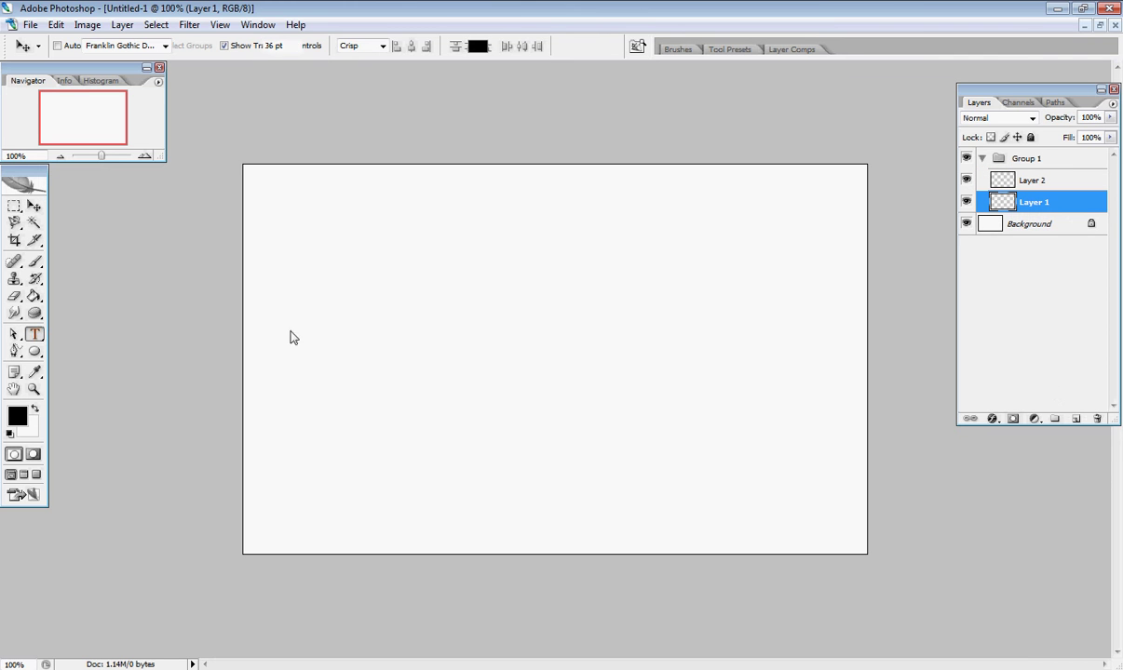
pyautogui.click(312, 352)
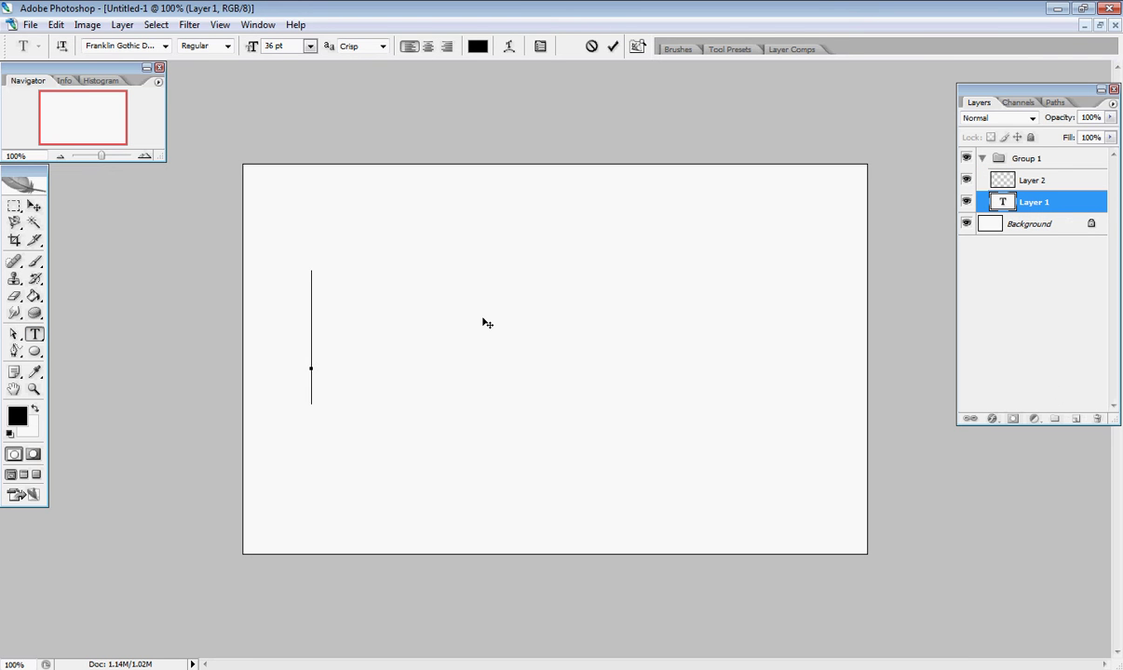
pyautogui.click(310, 46)
pyautogui.click(313, 228)
pyautogui.write('so')
# - Turn the upper empty layer into the text "sorry", placed just below "so" and slightly indented
pyautogui.click(977, 176)
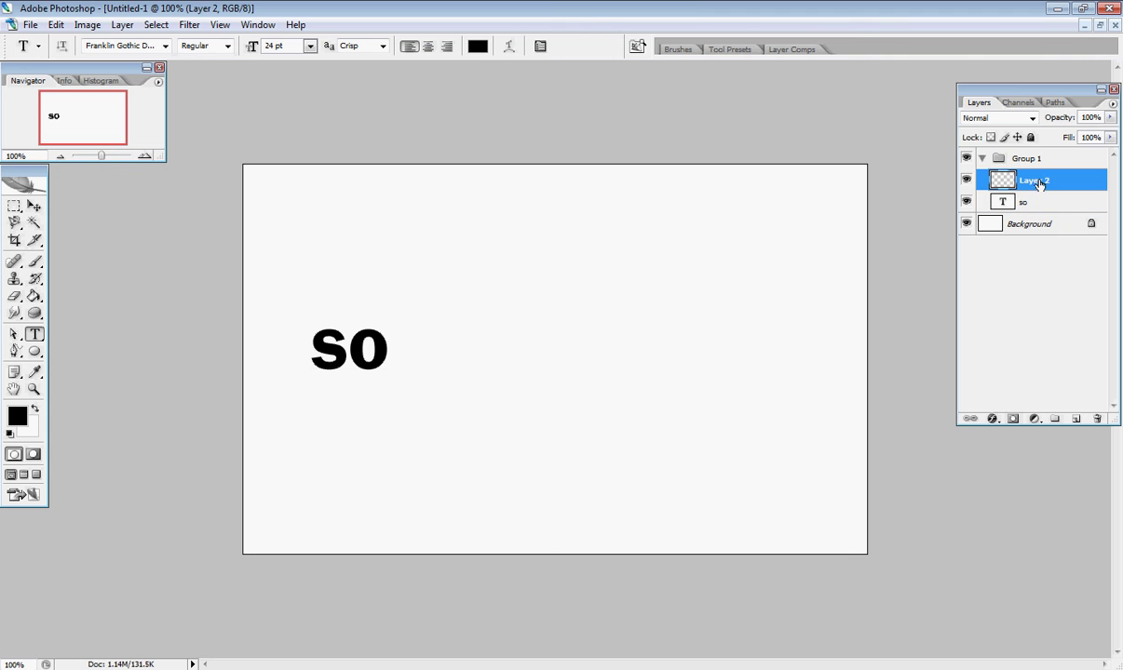
pyautogui.click(337, 416)
pyautogui.write('sorry')
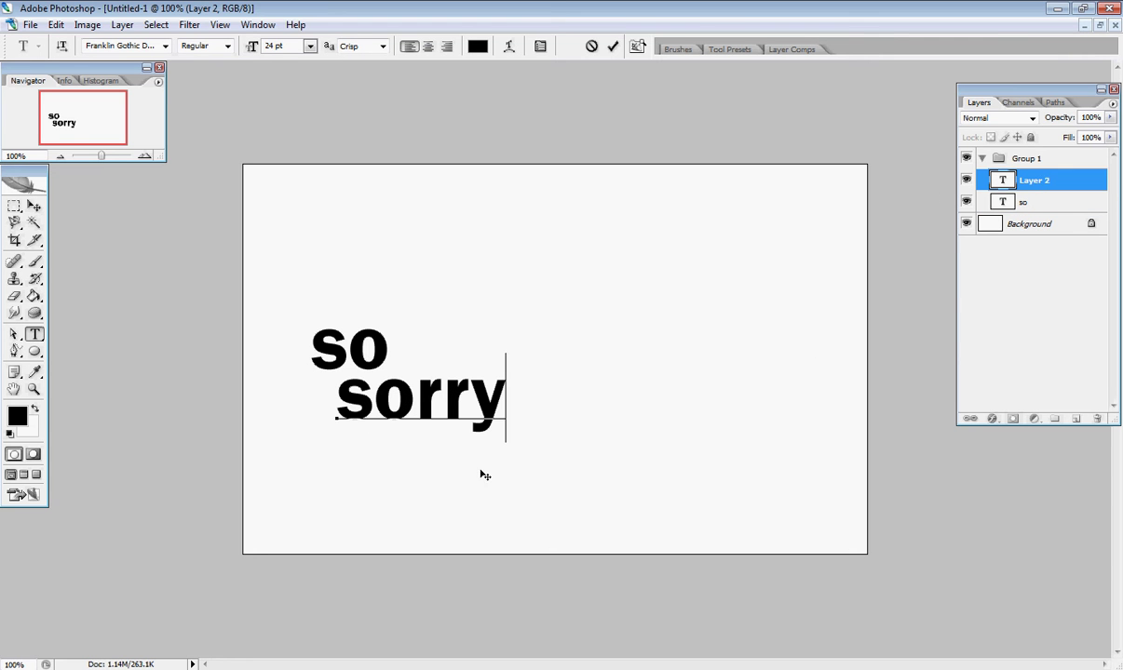
pyautogui.hotkey('ctrl', 'Return')
# - Add the word "its" as a separate text layer below the end of "sorry"
pyautogui.click(415, 492)
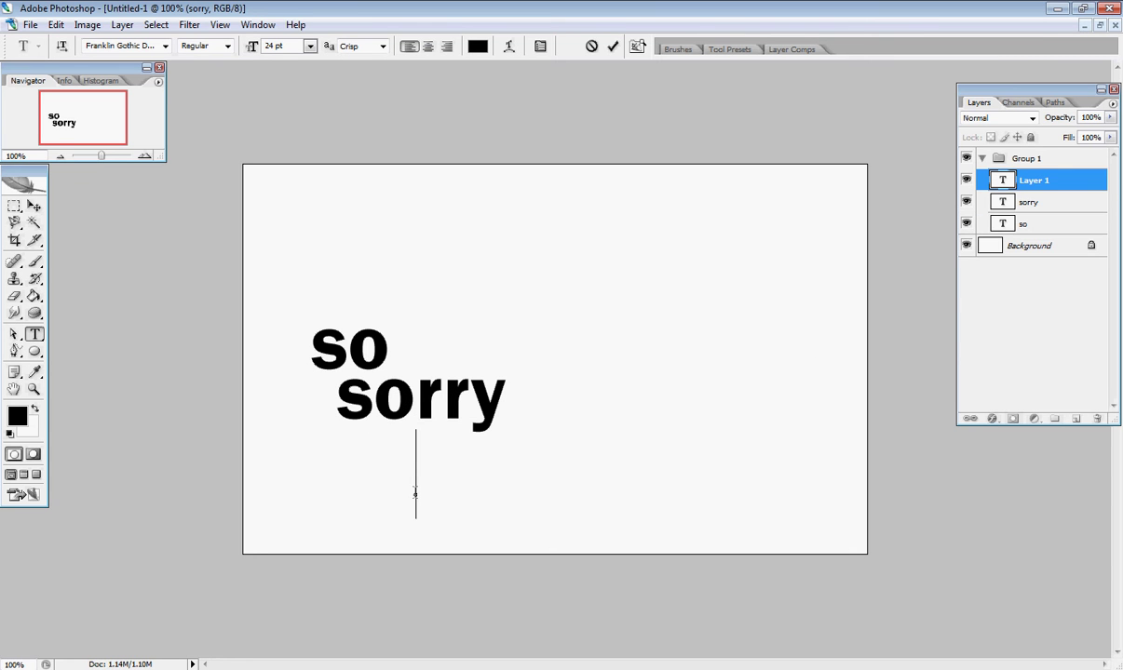
pyautogui.write('its')
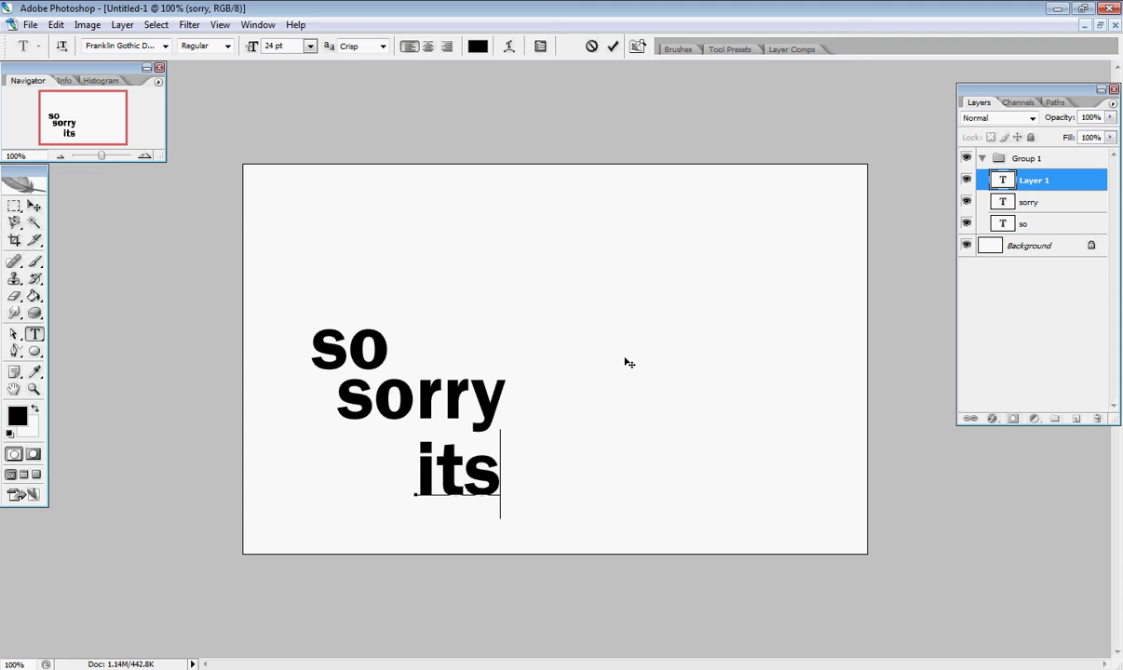
pyautogui.hotkey('ctrl', 'Return')
# - Add the word "over" at 36 pt on its own layer and position it on the canvas's right side, fully inside the canvas
pyautogui.click(663, 353)
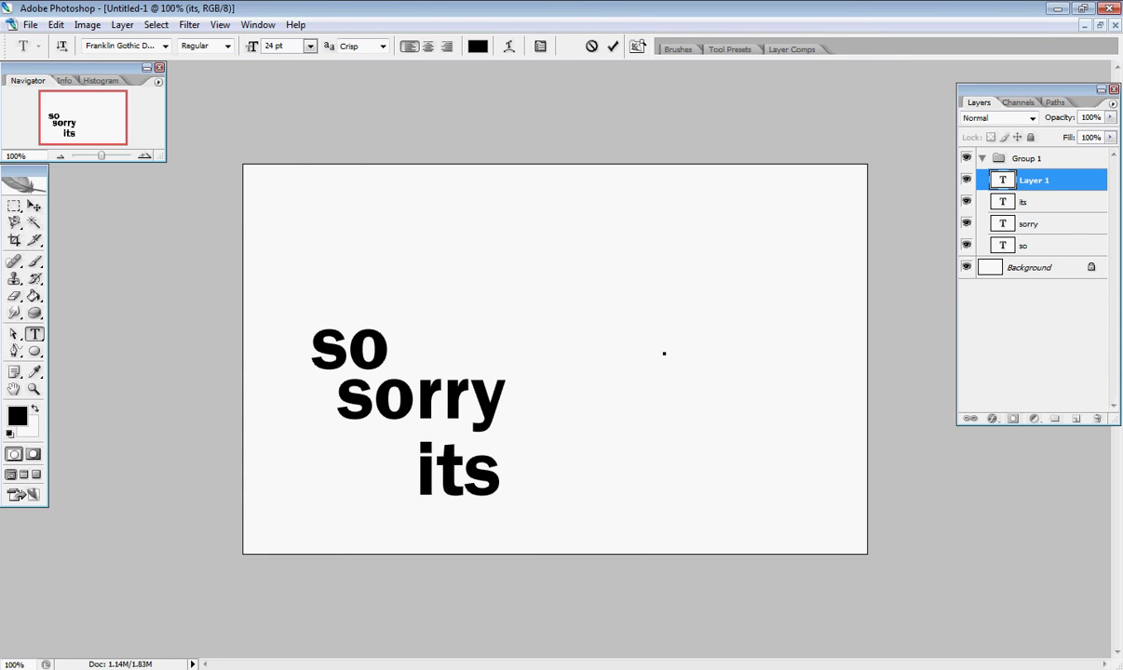
pyautogui.click(311, 44)
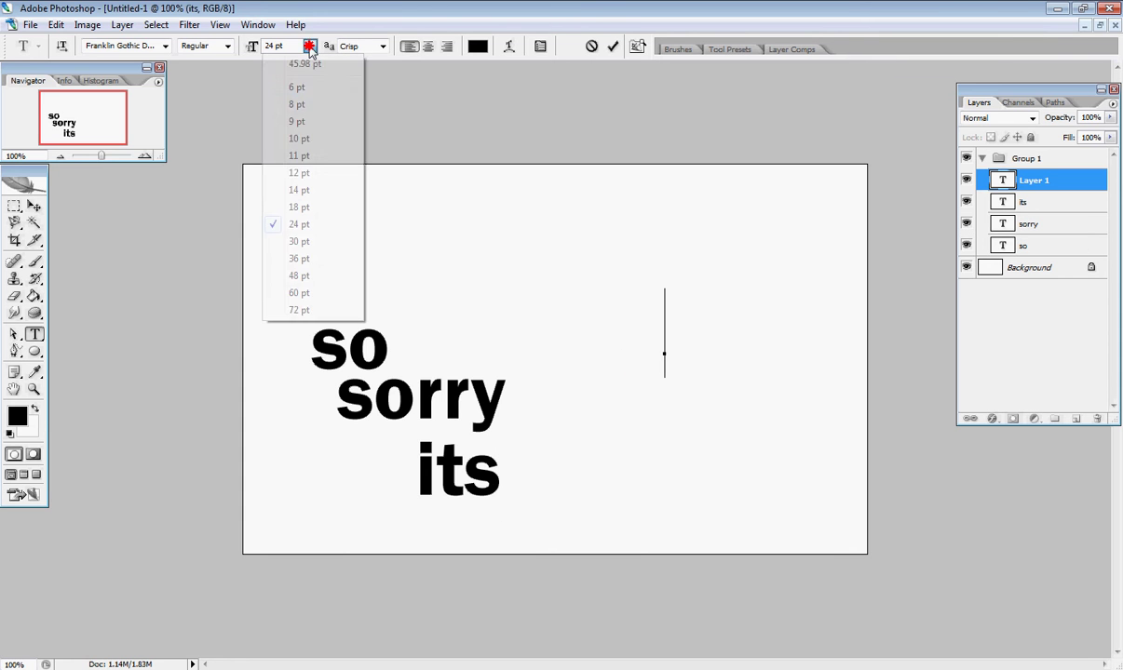
pyautogui.click(326, 254)
pyautogui.write('over')
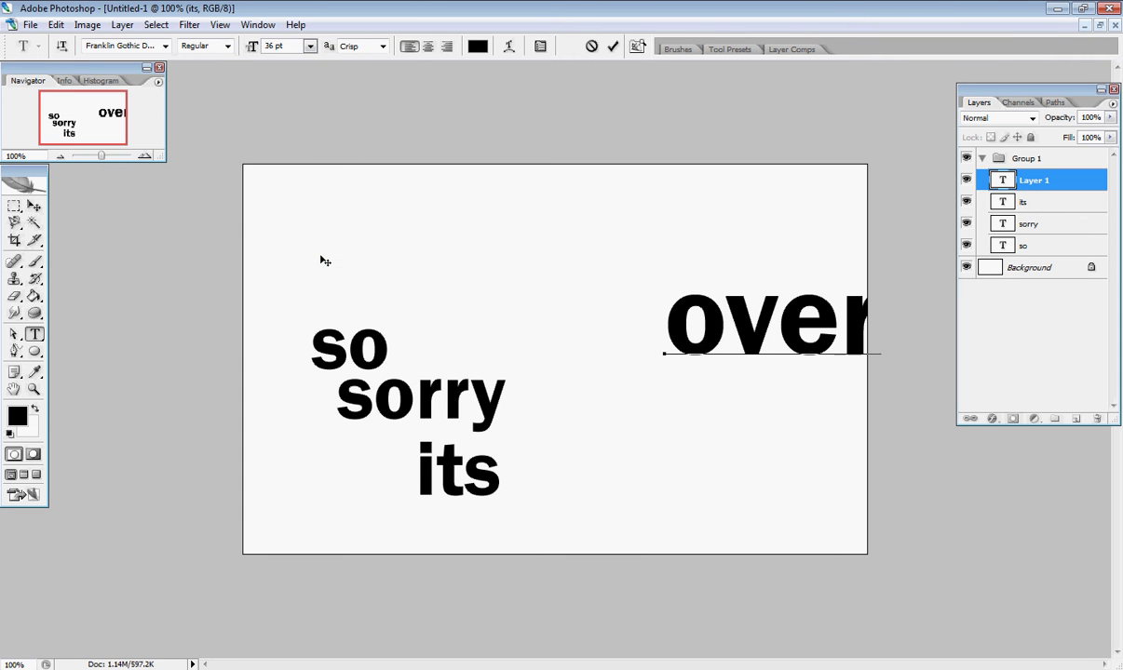
pyautogui.click(34, 204)
pyautogui.moveTo(824, 315); pyautogui.dragTo(789, 406)
# - Shift the word "its" slightly right and down using Free Transform
pyautogui.click(977, 202)
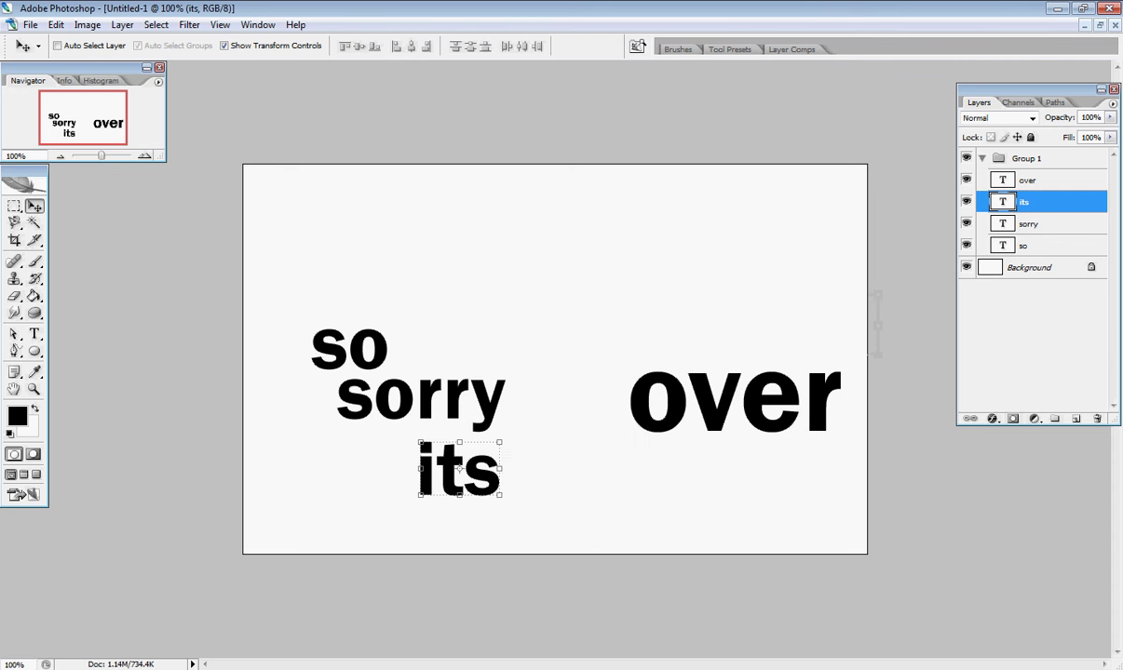
pyautogui.hotkey('ctrl', 't')
pyautogui.moveTo(426, 473); pyautogui.dragTo(476, 486)
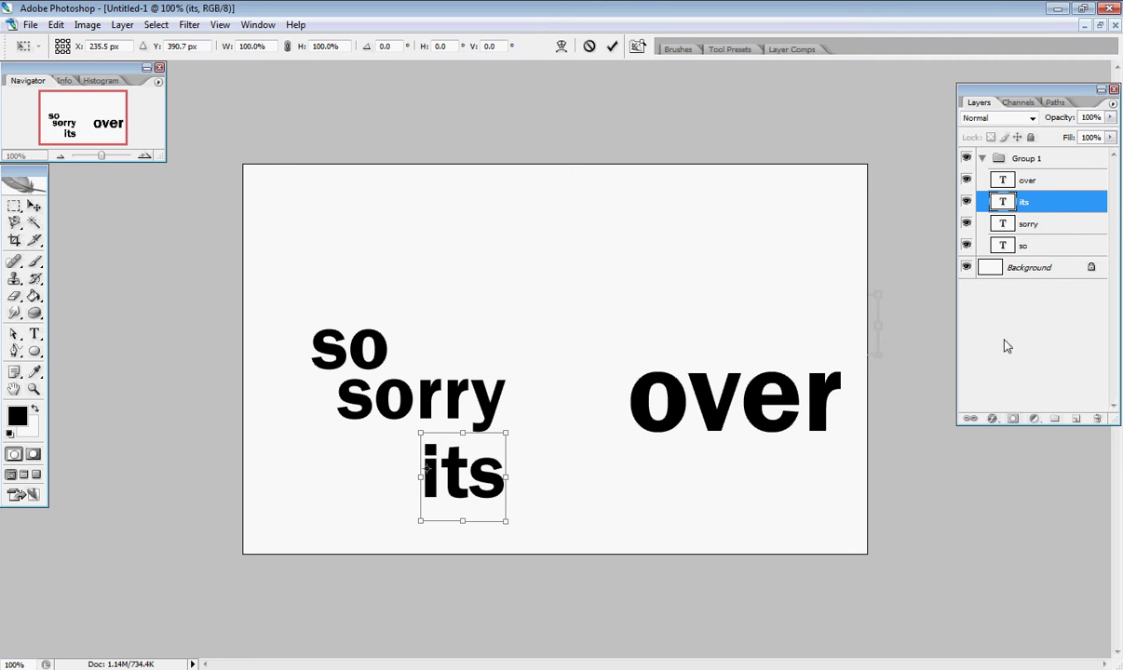
pyautogui.press('Return')
# - Move the word "sorry" left and down so it sits directly above the start of "its"
pyautogui.click(1061, 225)
pyautogui.moveTo(485, 397); pyautogui.dragTo(438, 423)
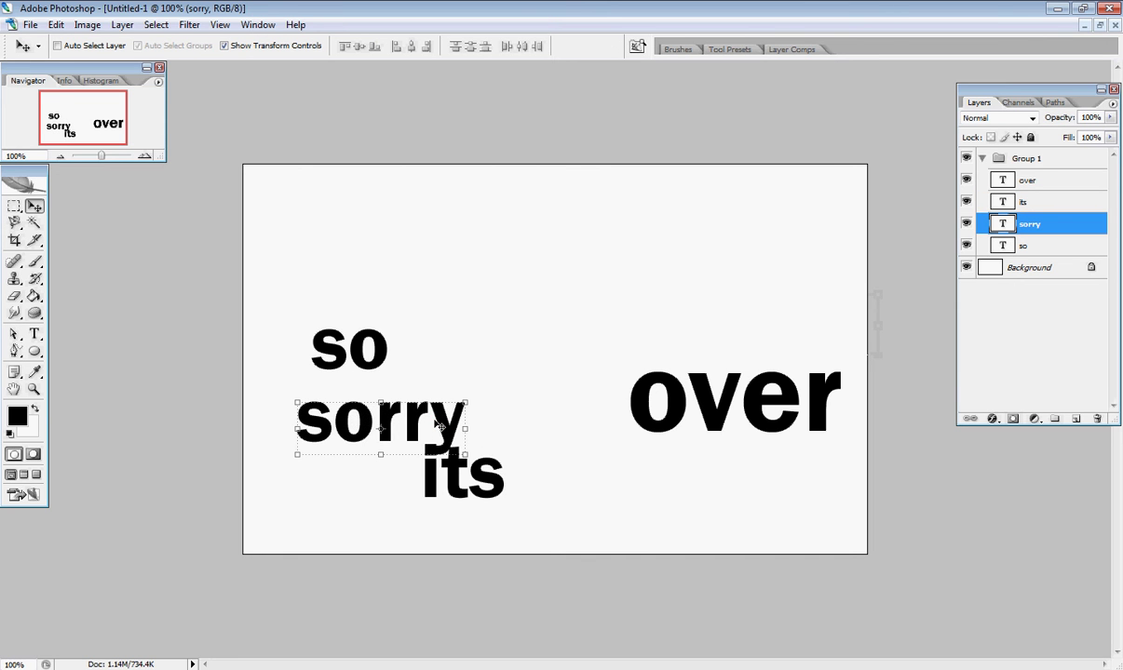
pyautogui.press('Left')
pyautogui.press('Left')
pyautogui.press('Left')
# - Move the word "so" down and left so it lines up tightly above the start of "sorry"
pyautogui.click(1086, 247)
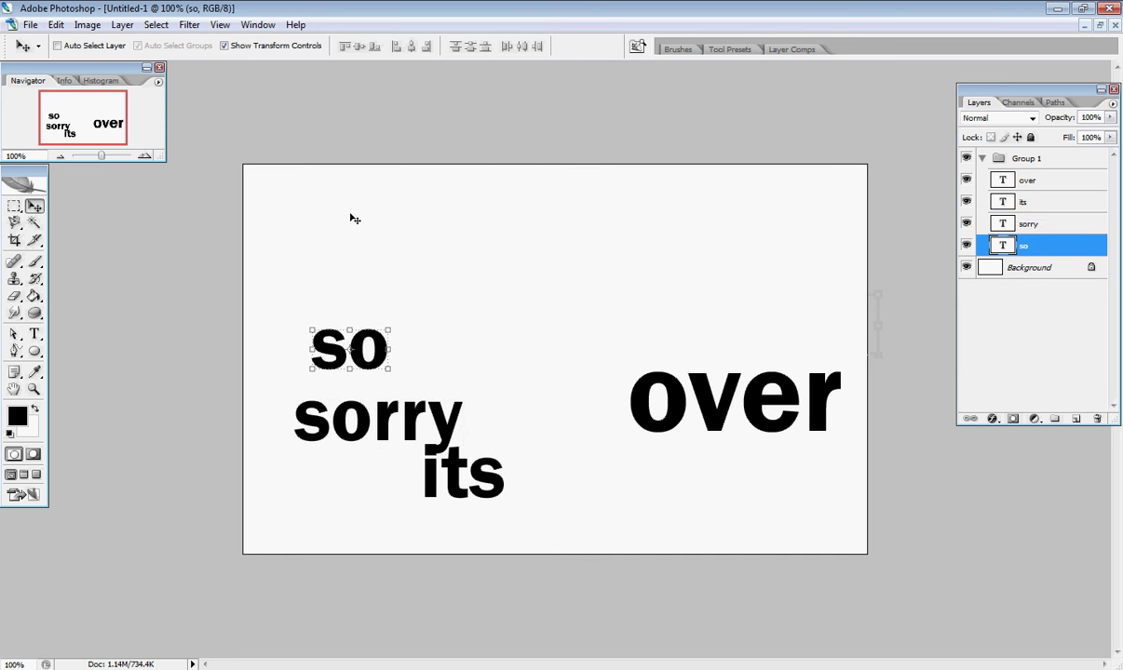
pyautogui.moveTo(359, 346); pyautogui.dragTo(343, 387)
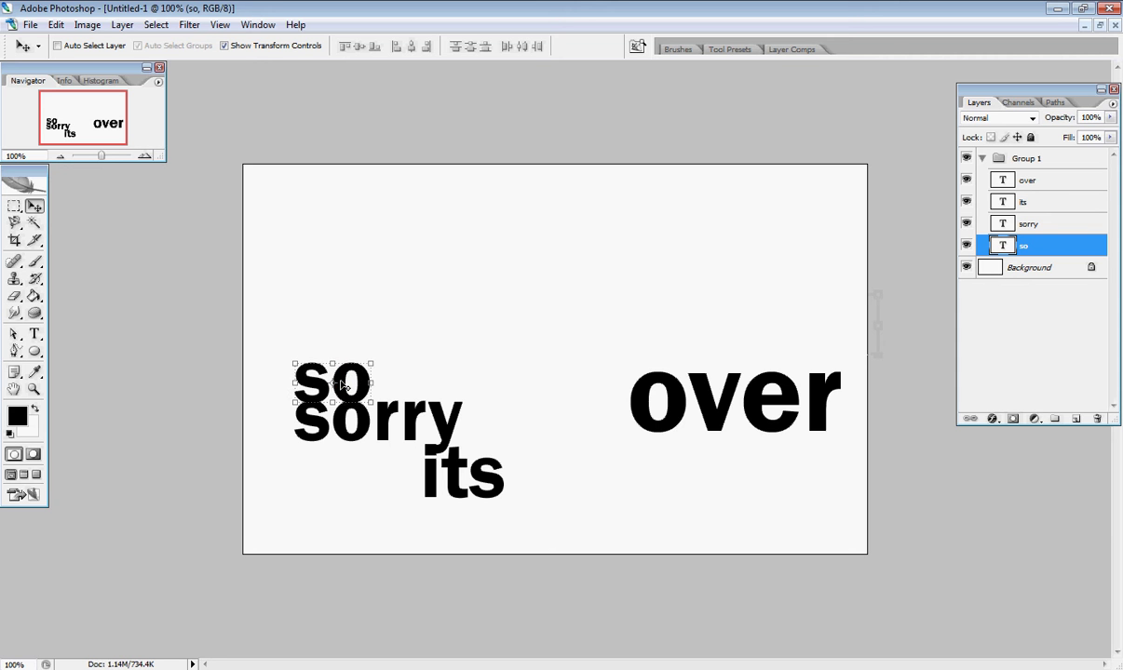
pyautogui.press('Down')
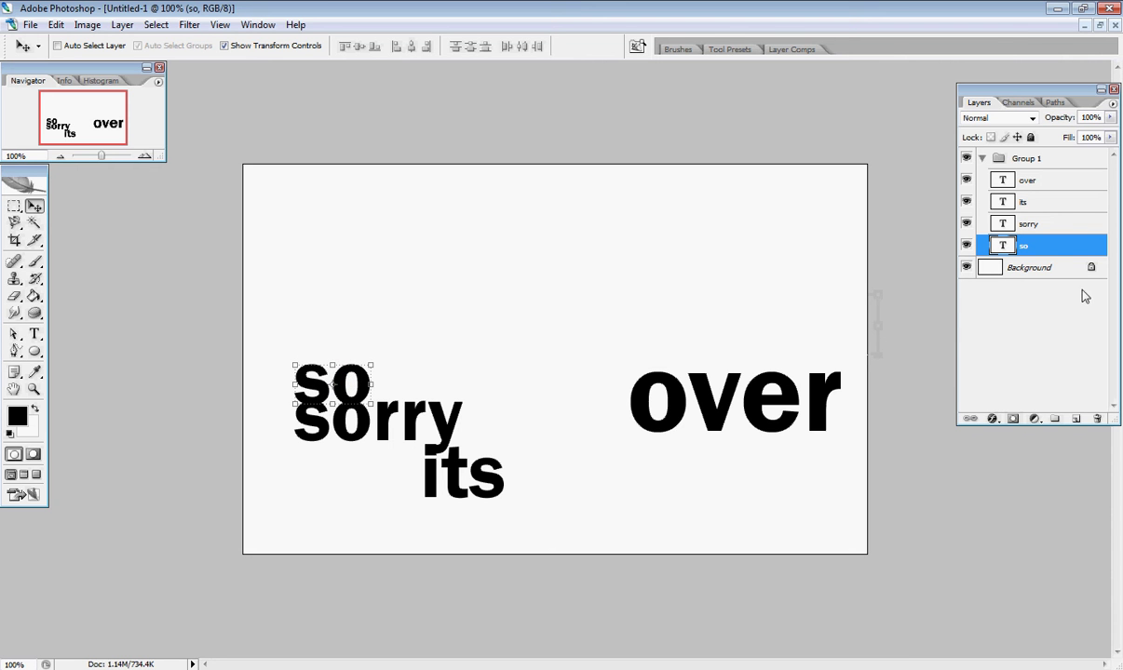
# - Rasterize the "so", "sorry" and "its" text layers and merge them into one layer
pyautogui.keyDown('shift'); pyautogui.click(1041, 204); pyautogui.keyUp('shift')
pyautogui.rightClick(982, 200)
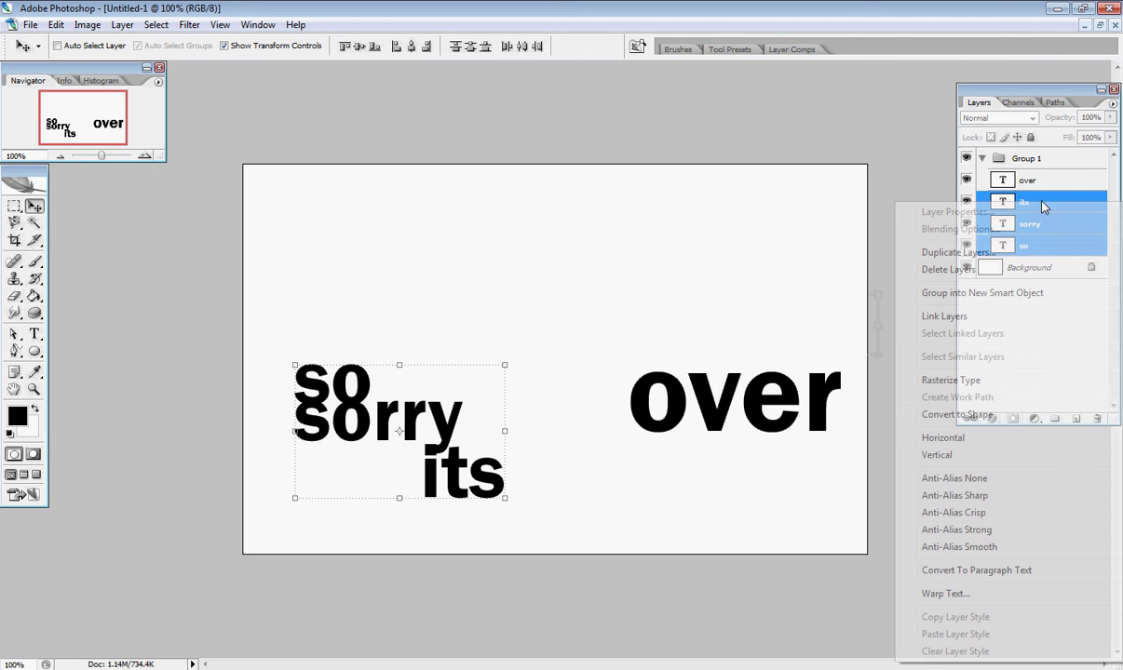
pyautogui.click(950, 380)
pyautogui.rightClick(975, 193)
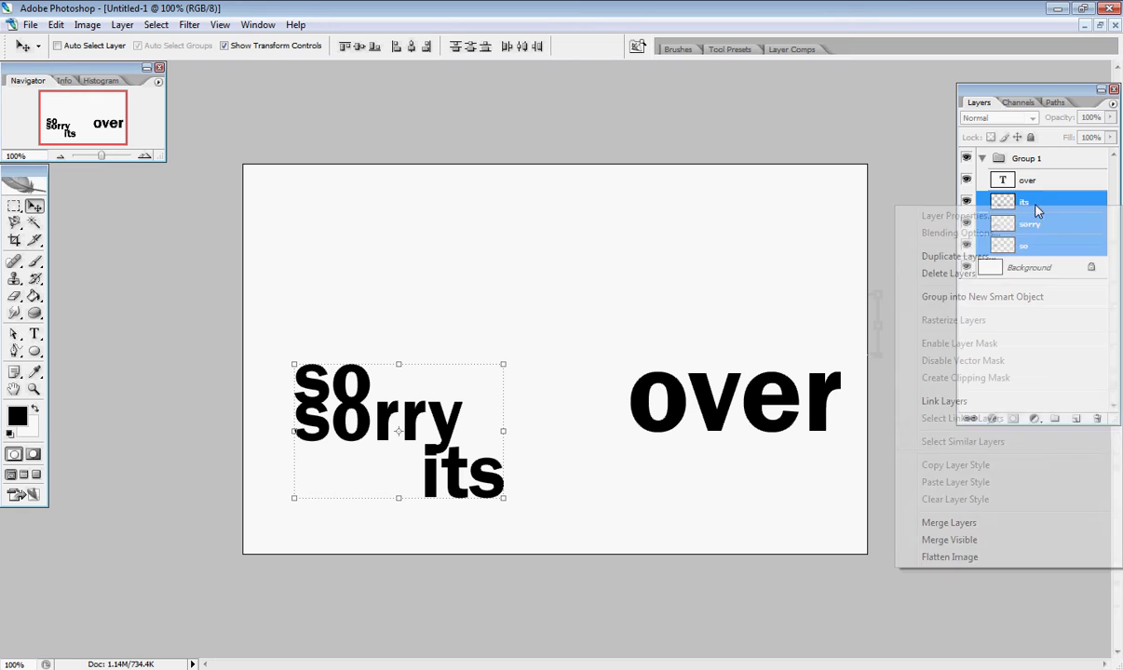
pyautogui.click(942, 523)
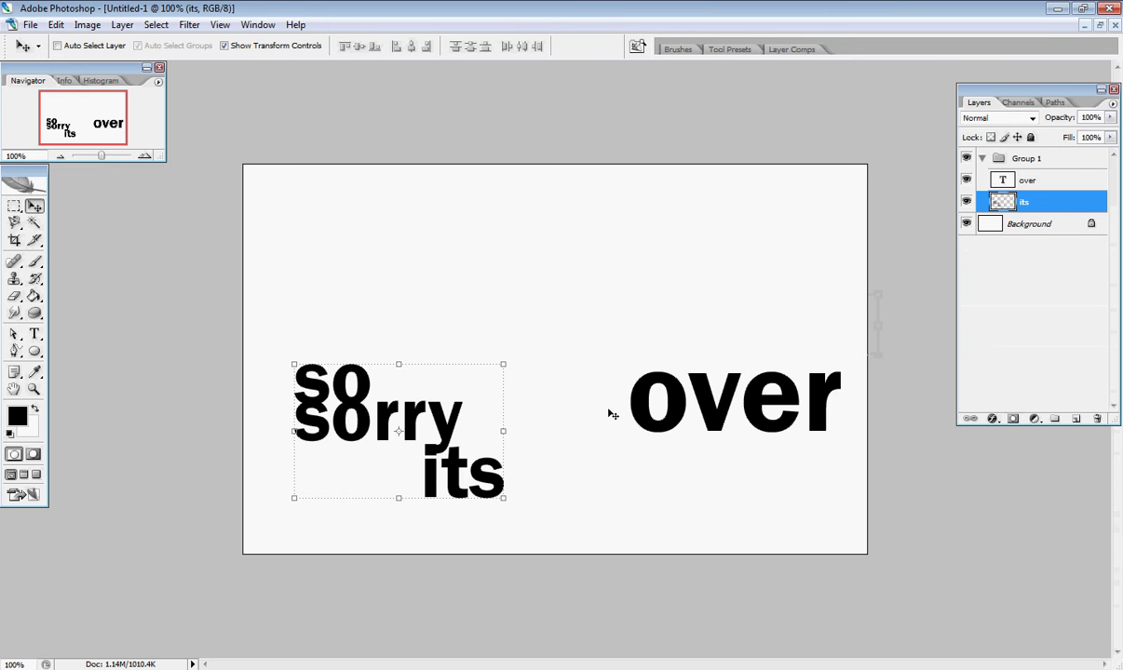
# - Rasterize the "over" text layer
pyautogui.click(987, 159)
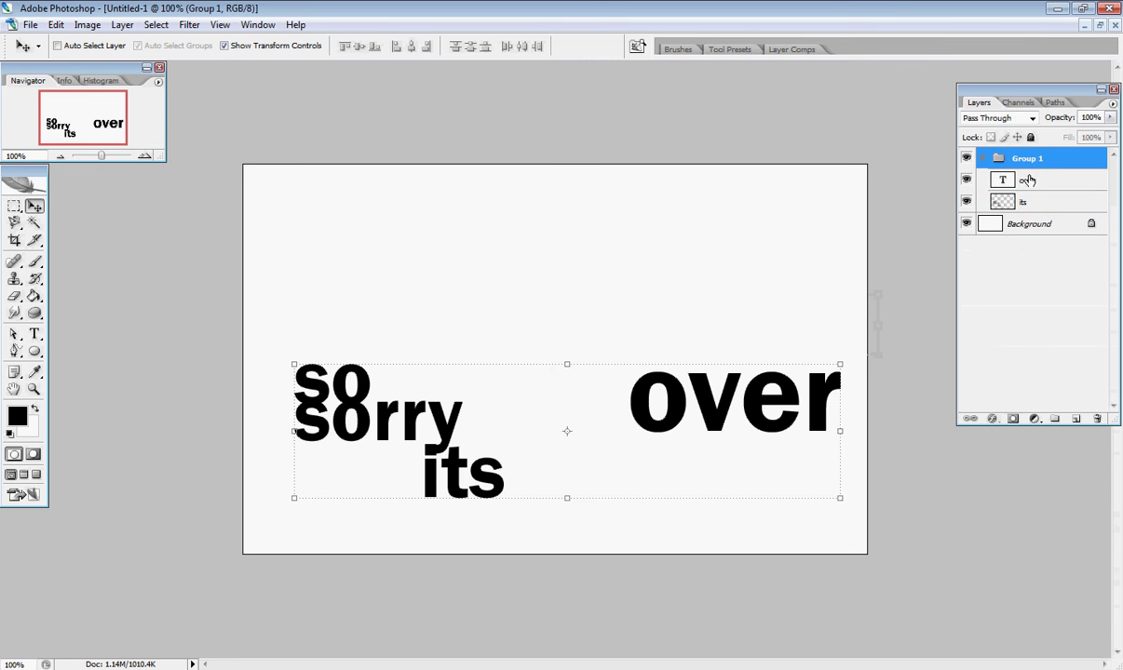
pyautogui.click(1024, 183)
pyautogui.rightClick(1028, 180)
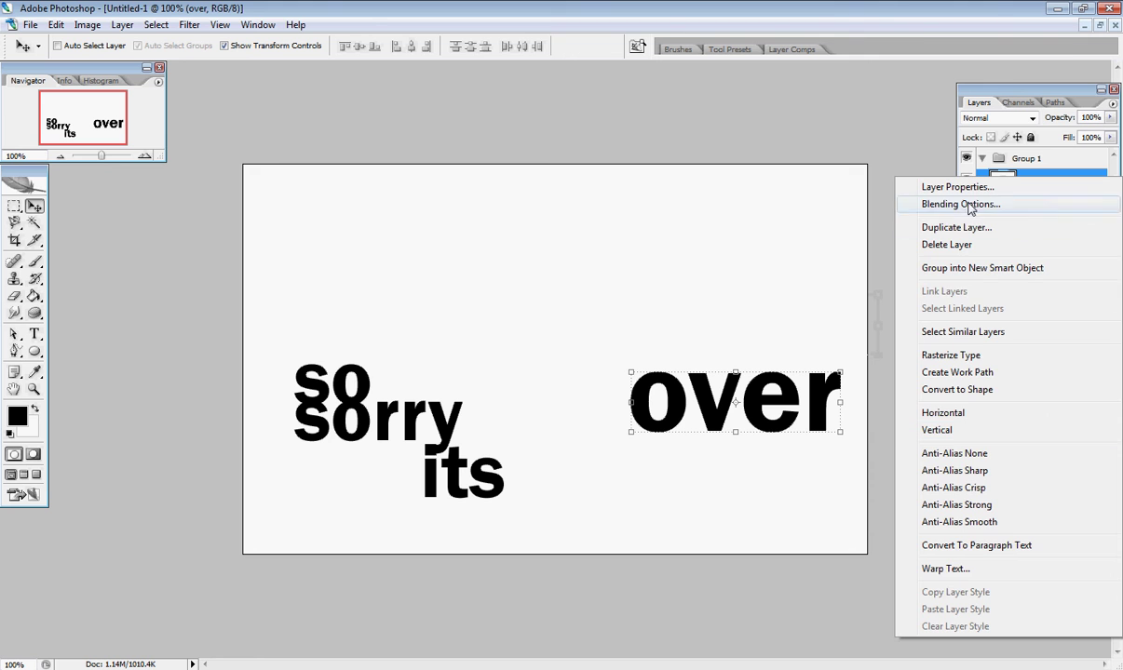
pyautogui.click(954, 354)
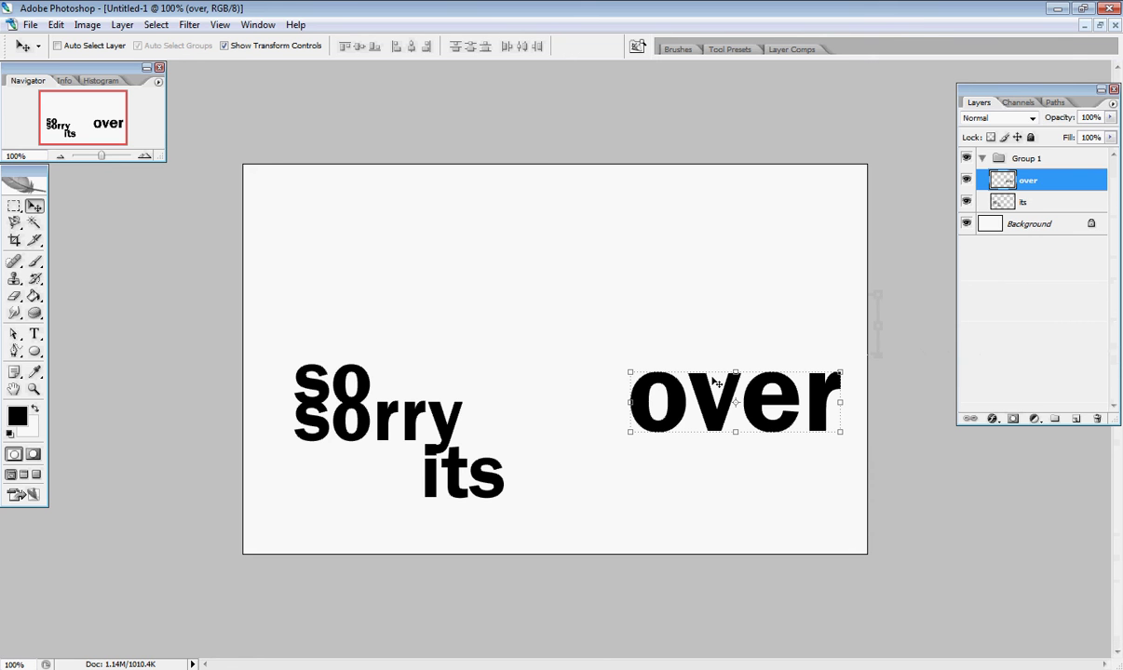
# - Apply a Gaussian Blur with a 3.0 pixel radius to the merged "so sorry its" layer
pyautogui.click(1059, 204)
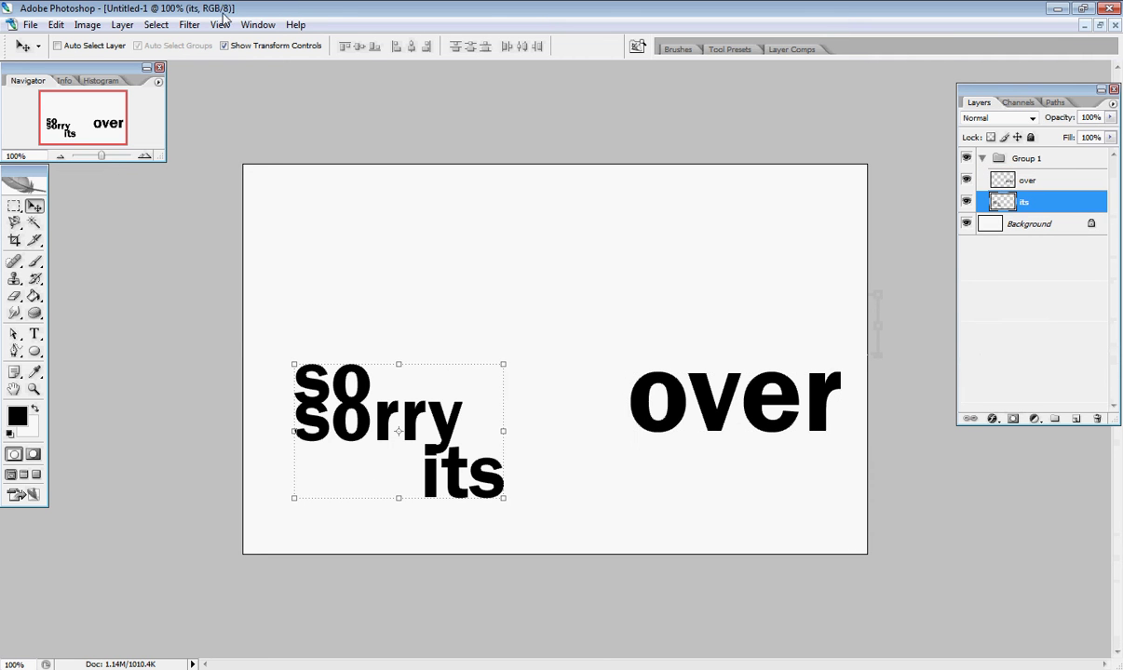
pyautogui.click(189, 25)
pyautogui.moveTo(224, 154)
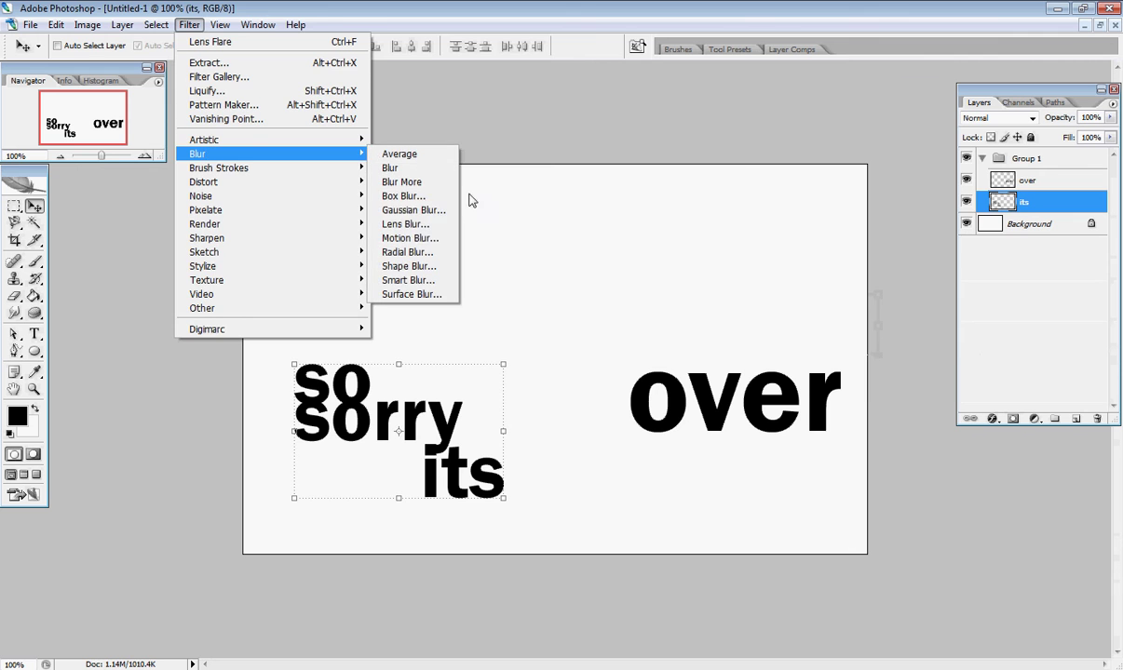
pyautogui.click(413, 210)
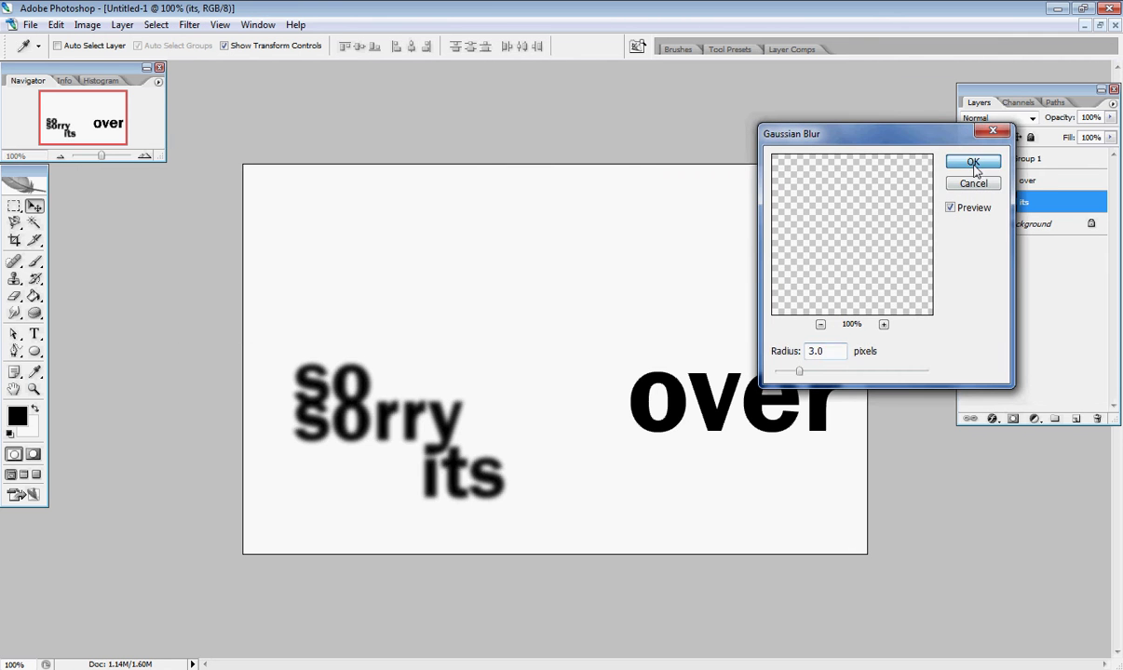
pyautogui.click(973, 164)
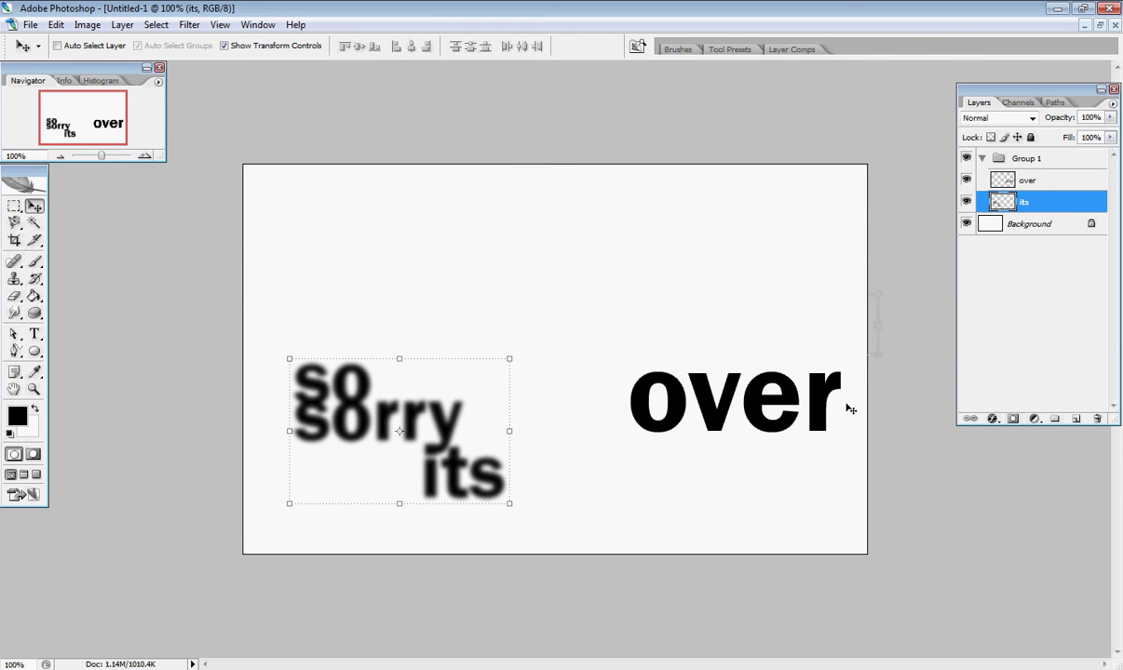
# - Add a new layer directly above the Background and choose the 764 px smoke brush with a long horizontal trail for the Brush tool
pyautogui.click(1031, 225)
pyautogui.click(1076, 419)
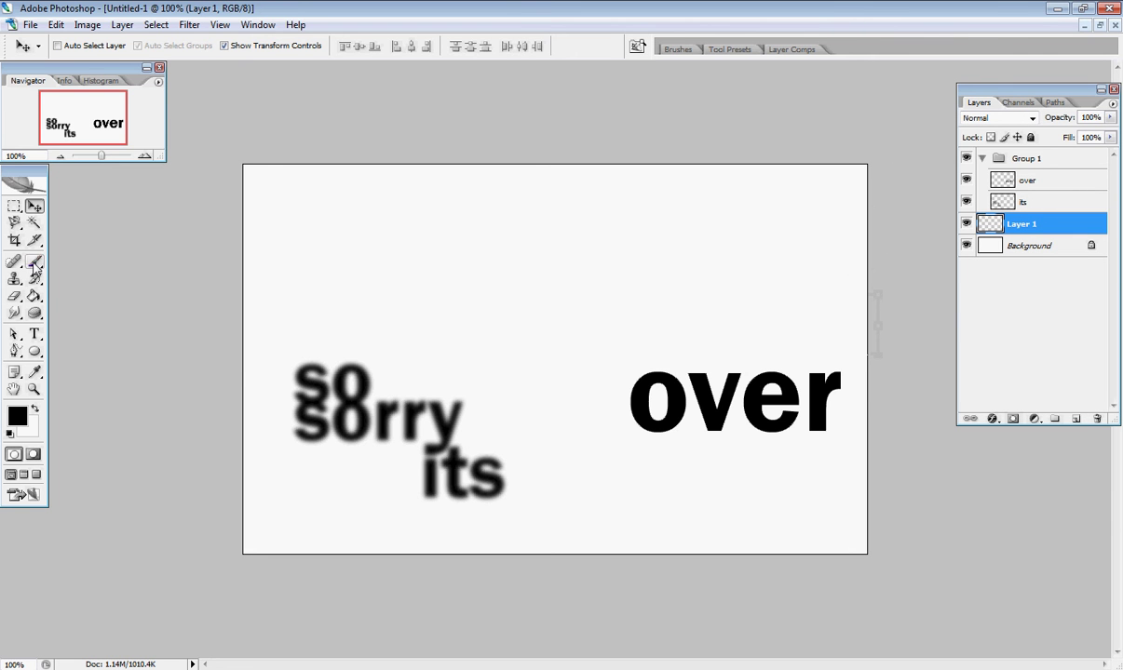
pyautogui.click(34, 261)
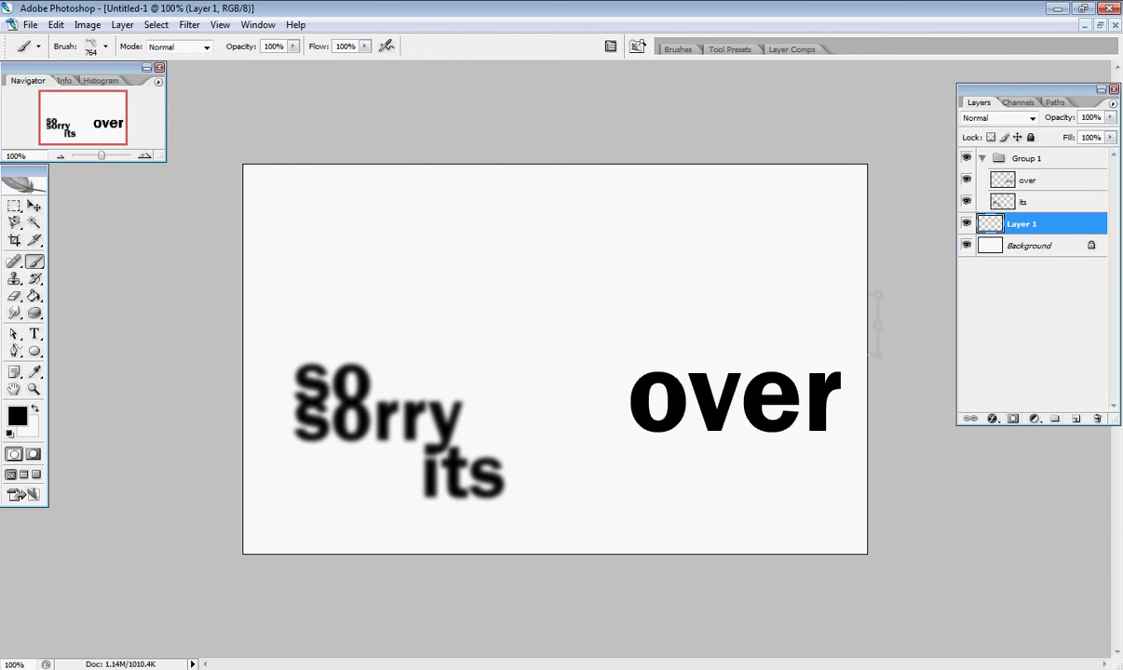
pyautogui.click(105, 46)
pyautogui.scroll(-5, 82, 217)
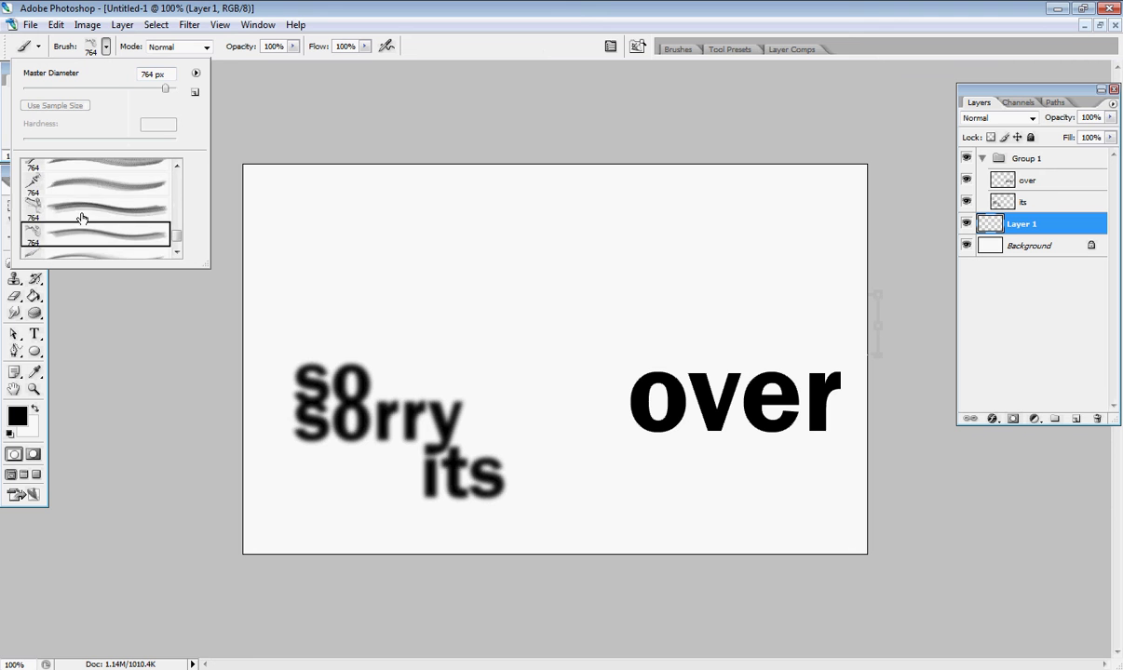
pyautogui.scroll(-2, 82, 219)
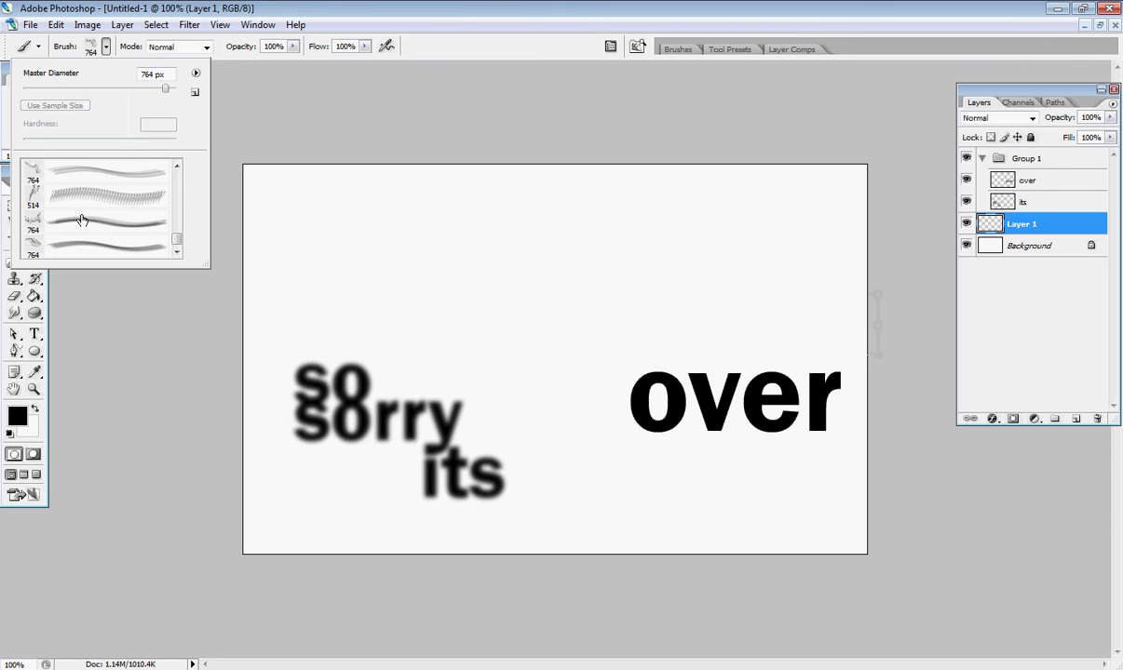
pyautogui.scroll(6, 75, 219)
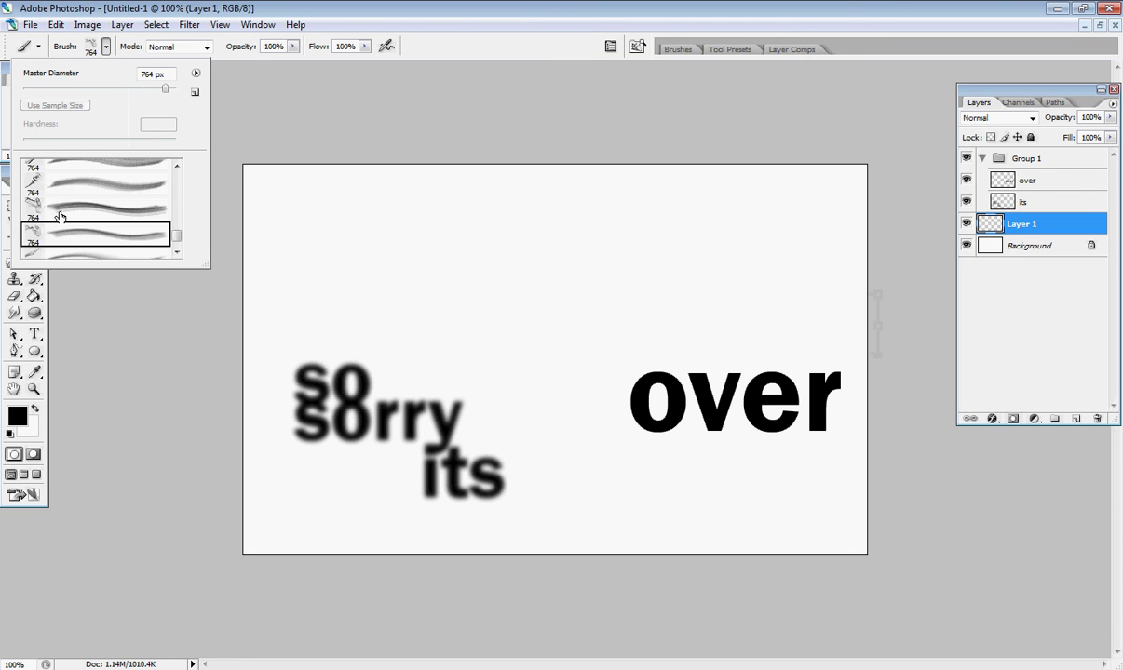
pyautogui.scroll(5, 59, 217)
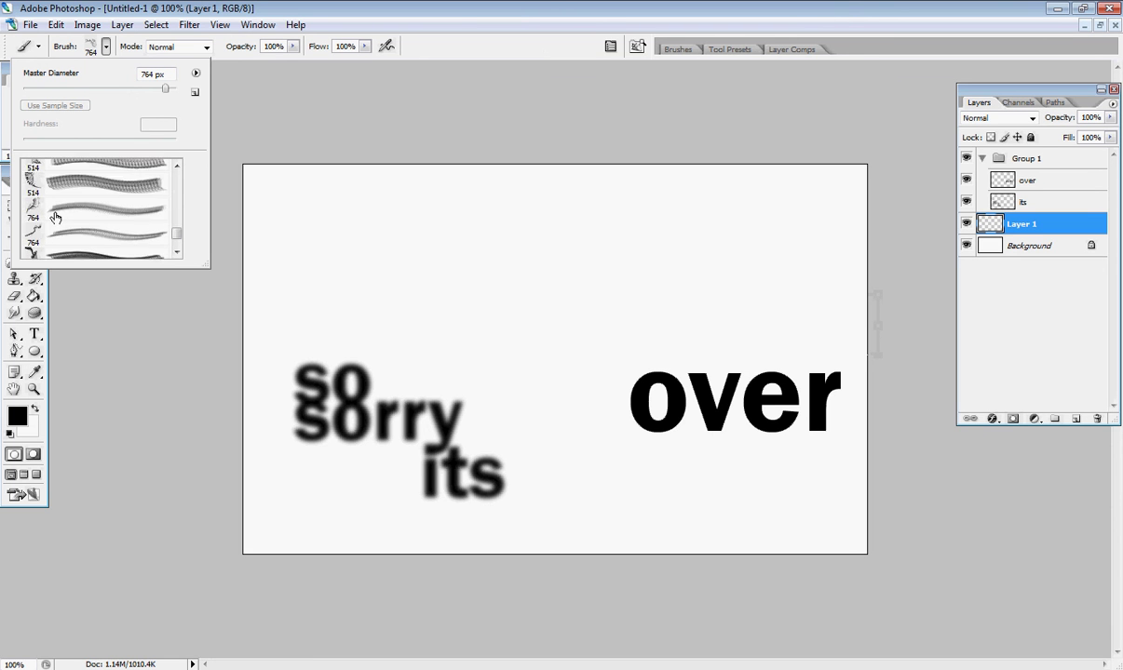
pyautogui.scroll(4, 55, 217)
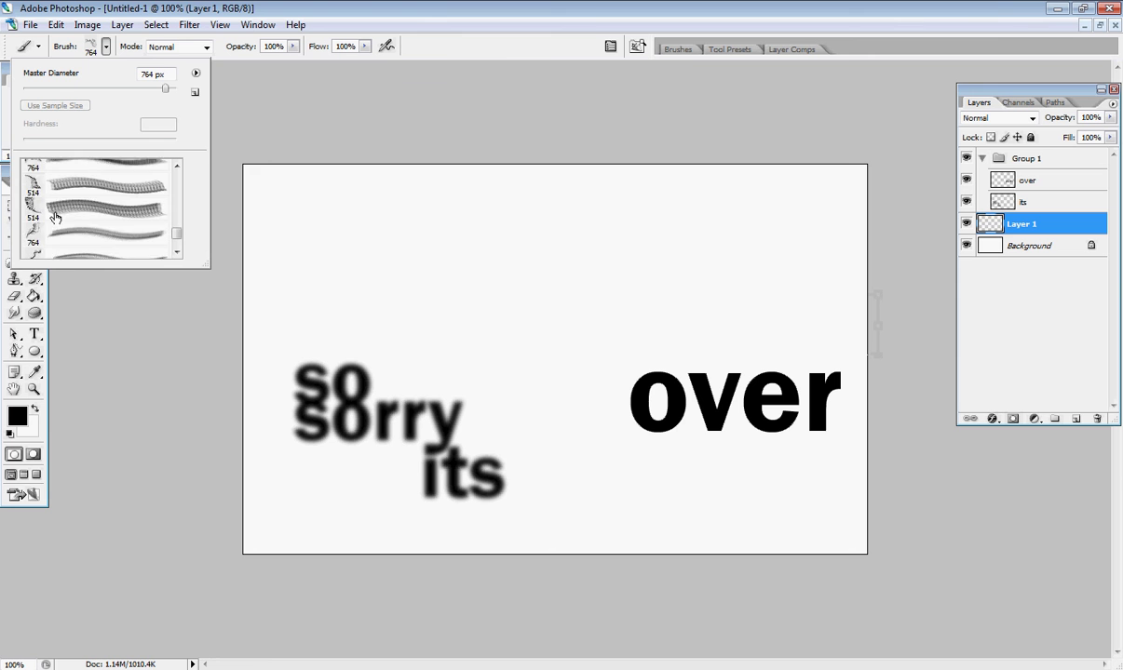
pyautogui.scroll(-3, 51, 217)
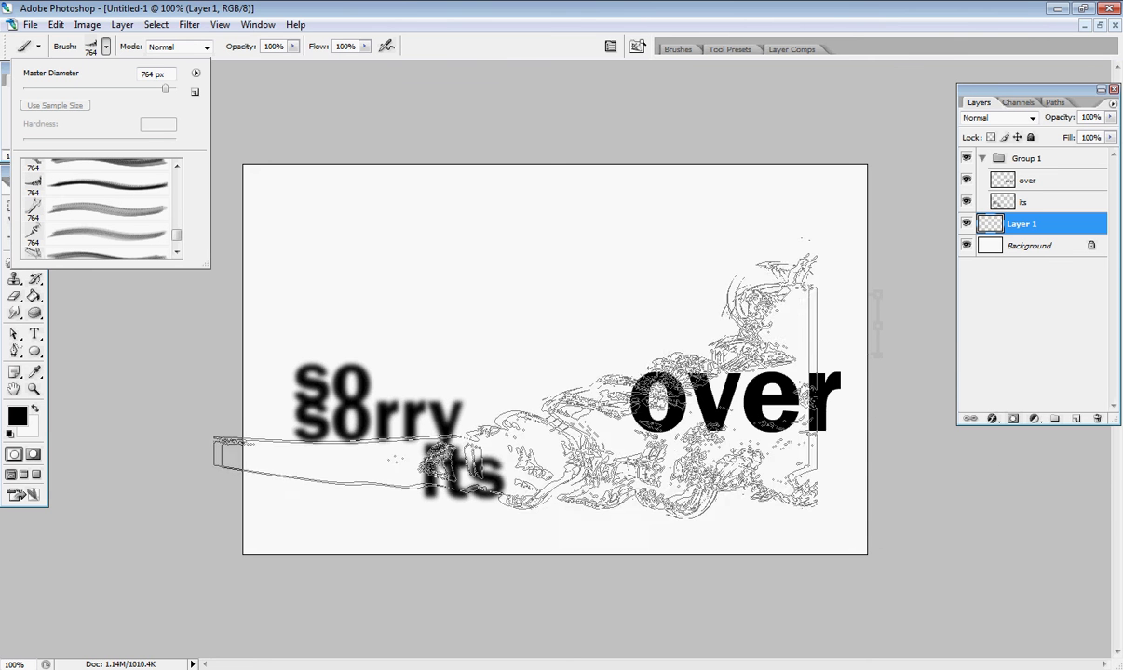
# - Set the brush diameter to 805 px and stamp the smoke once across the full canvas width, behind the lettering
pyautogui.moveTo(153, 75); pyautogui.dragTo(79, 63)
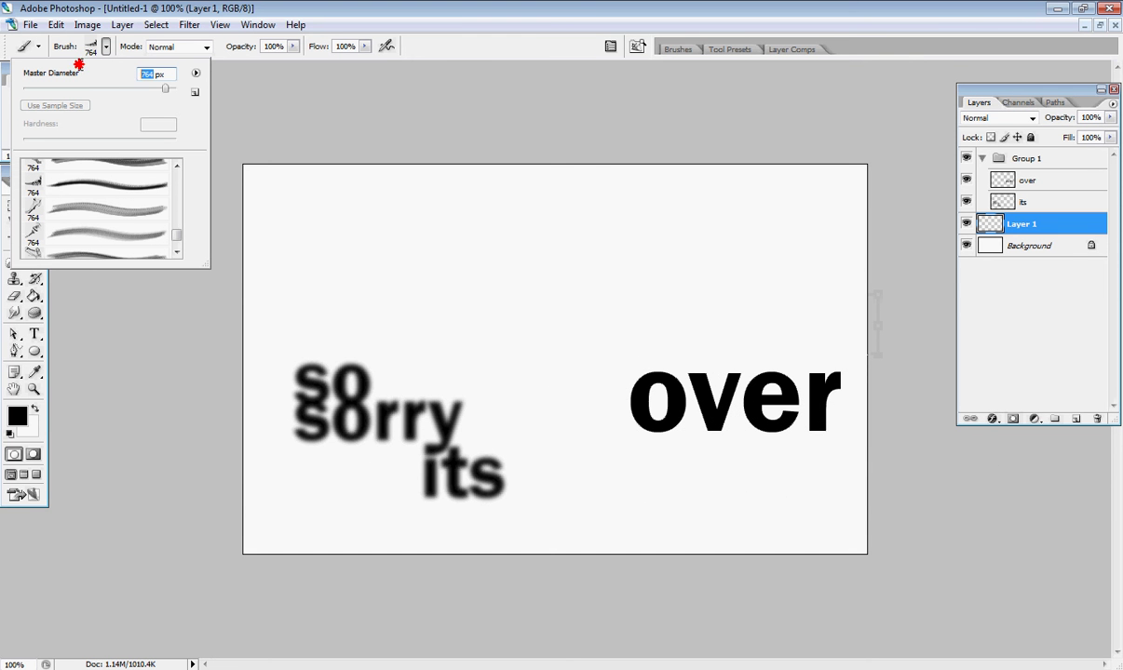
pyautogui.write('800')
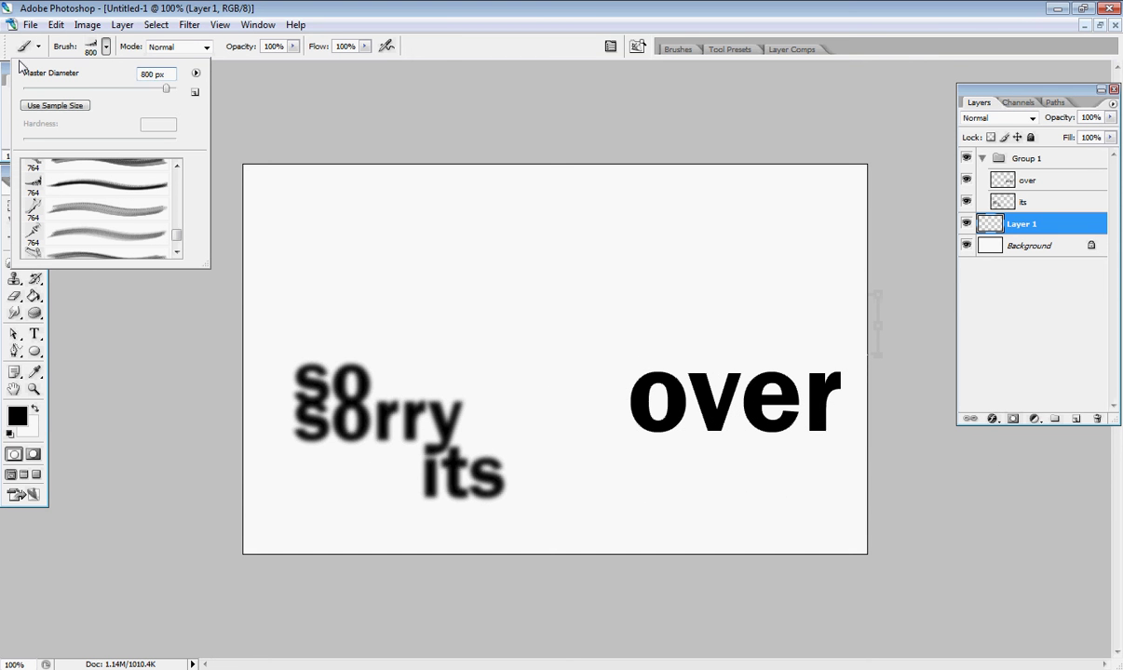
pyautogui.press('BackSpace')
pyautogui.write('5')
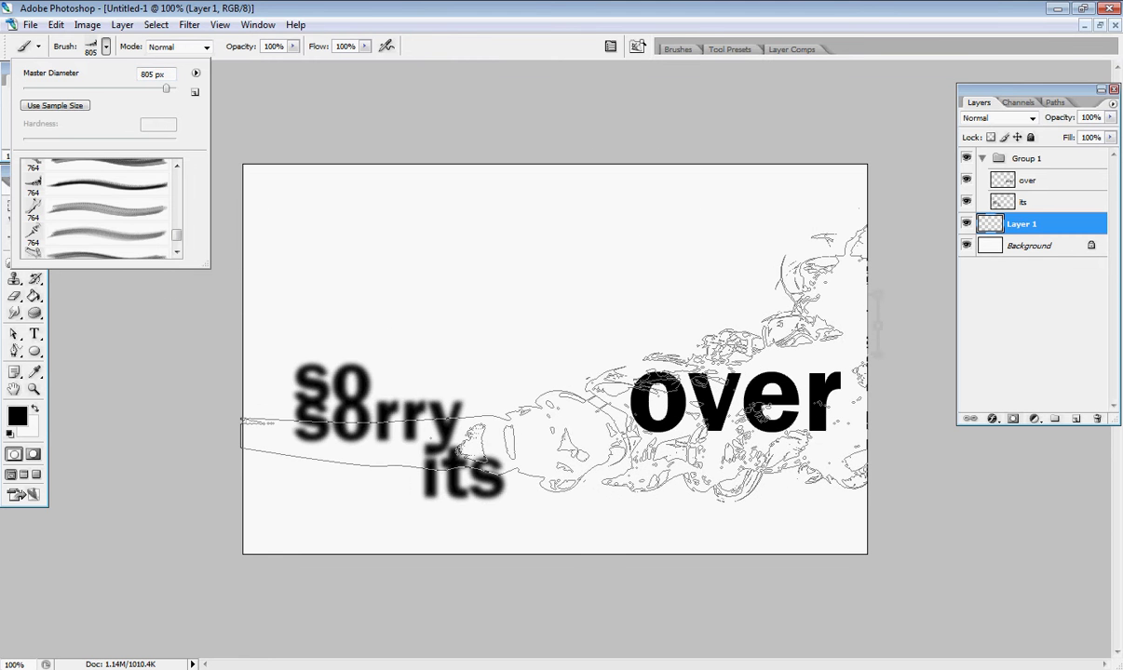
pyautogui.click(551, 356)
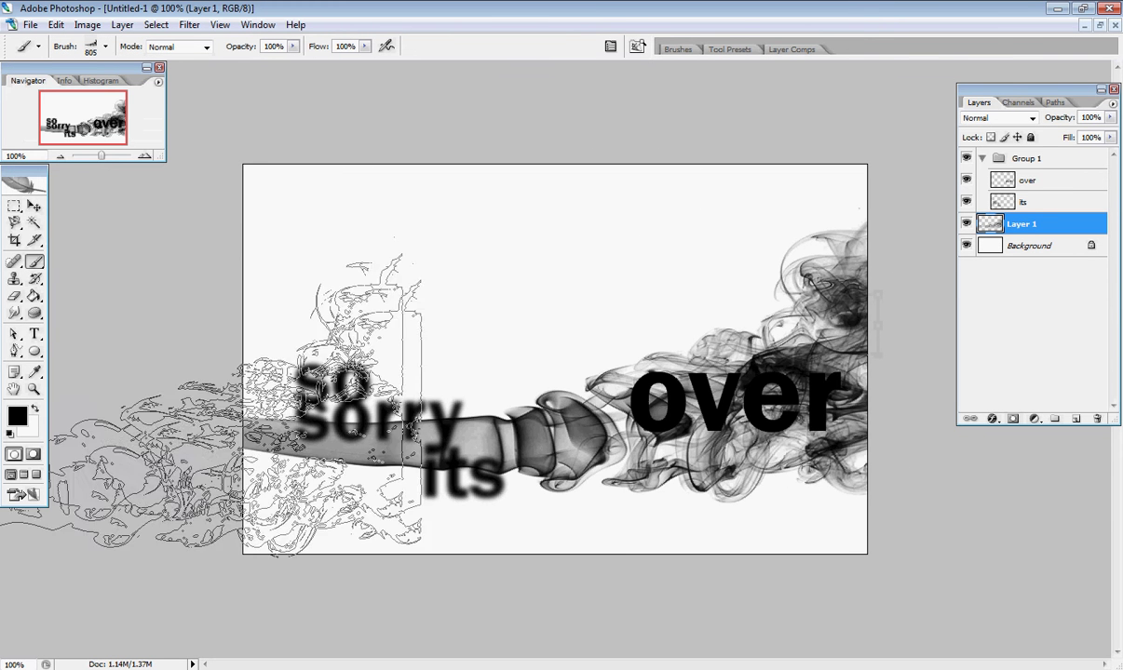
# - Stamp a thick, curling 764 px smoke brush once around the "so sorry its" lettering
pyautogui.click(104, 47)
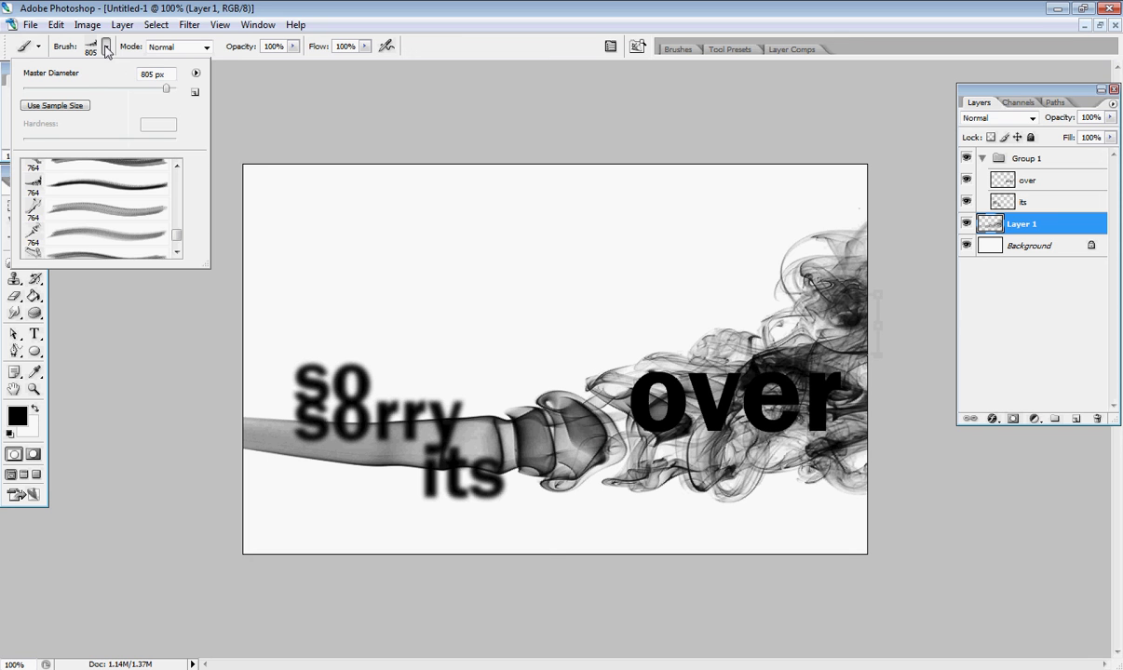
pyautogui.click(36, 205)
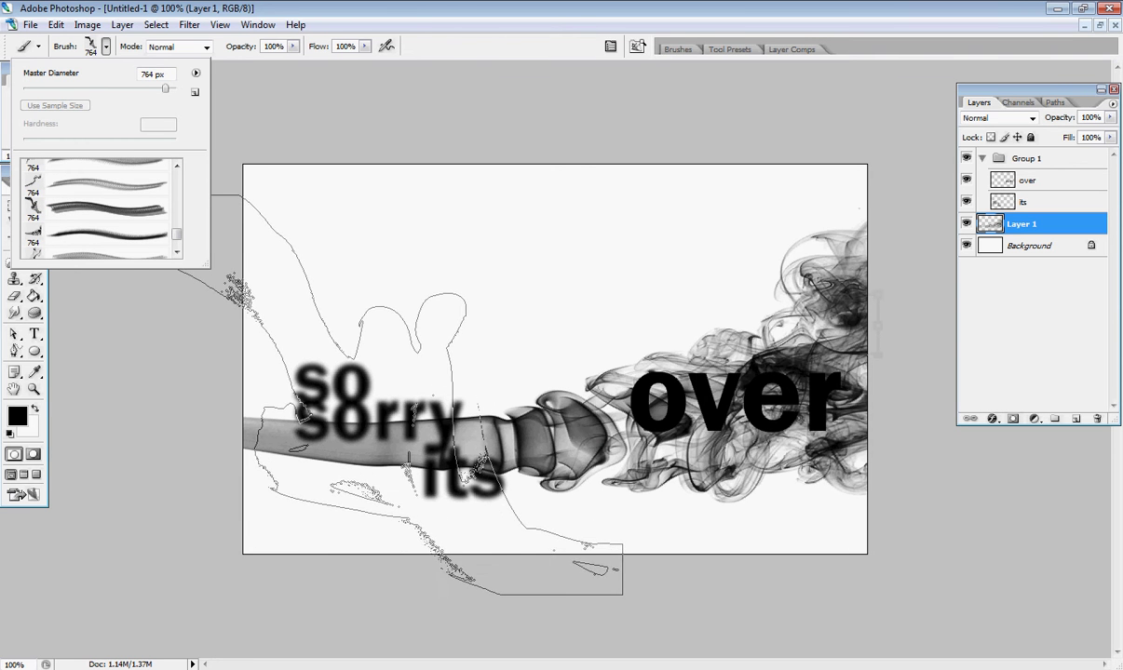
pyautogui.click(382, 406)
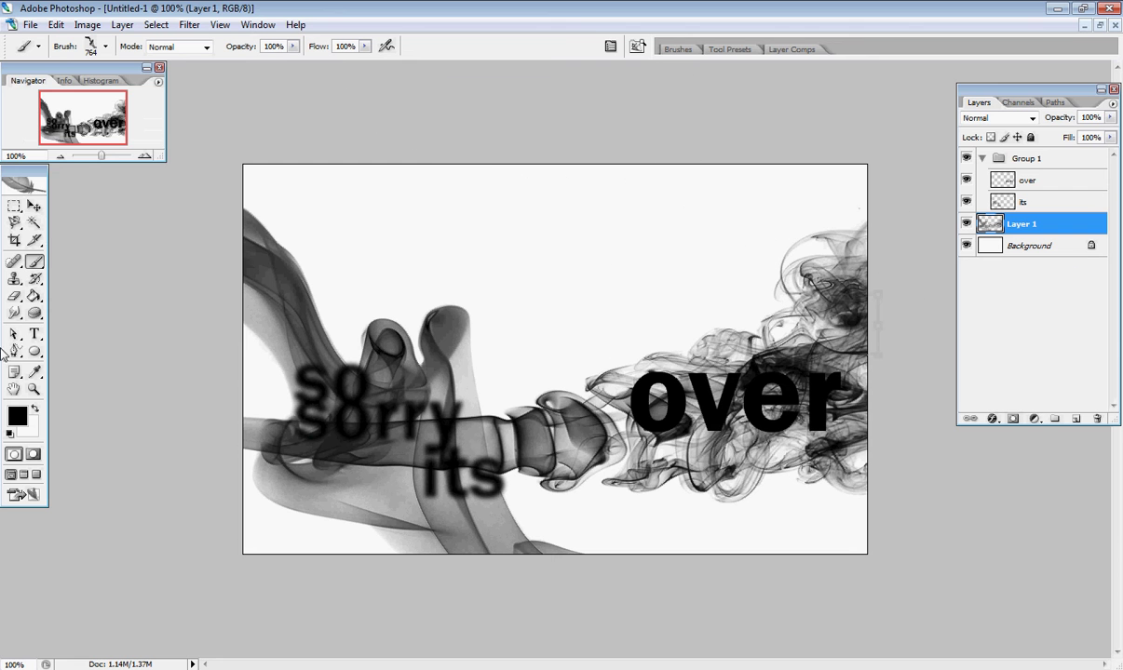
# - Stamp a thin 764 px smoke trail rising diagonally from beside "so" to the canvas's upper-right corner
pyautogui.click(96, 46)
pyautogui.scroll(2, 98, 209)
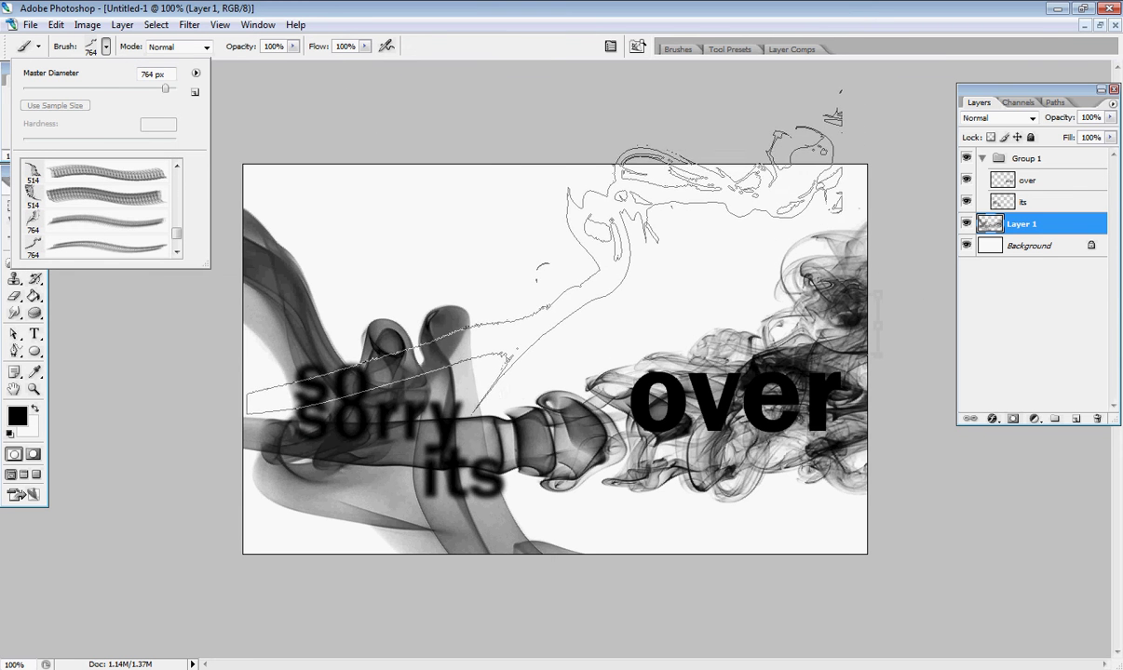
pyautogui.click(547, 290)
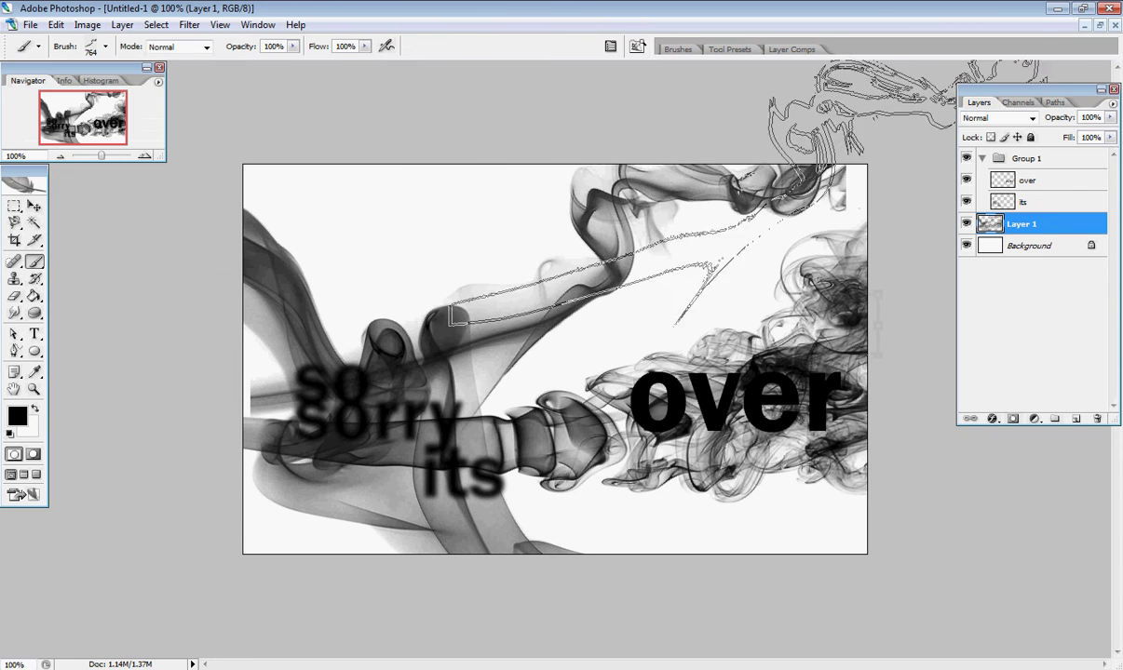
# - Smudge the hard cut-off smoke edges beside "so" and in the canvas's upper-right corner so they reach the border
pyautogui.click(33, 205)
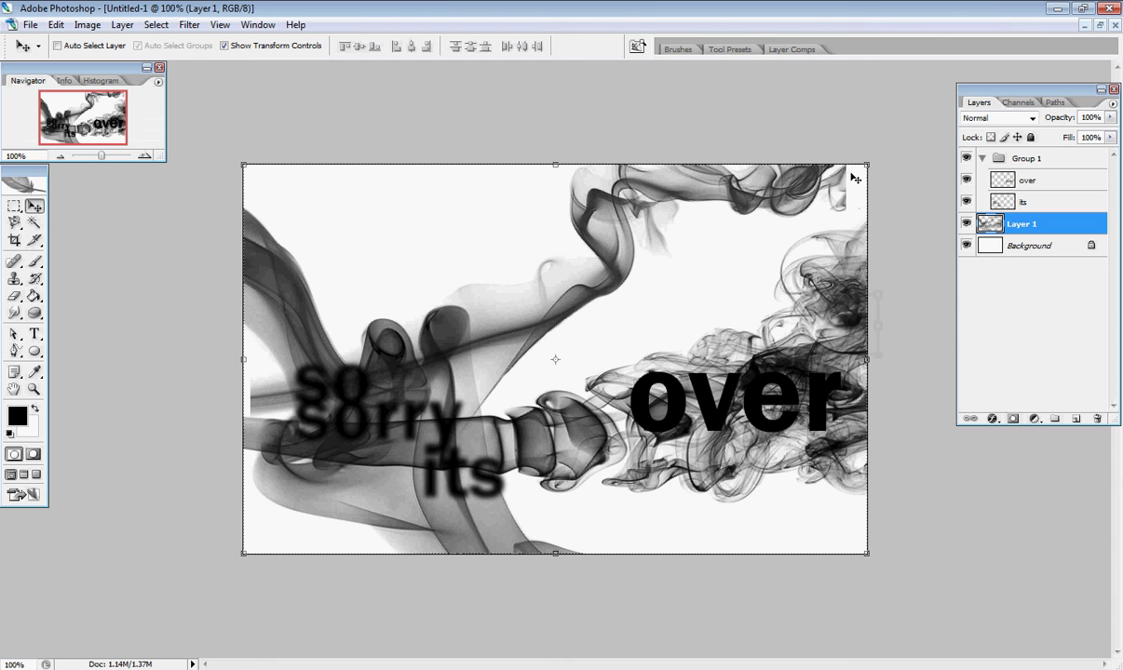
pyautogui.click(14, 312)
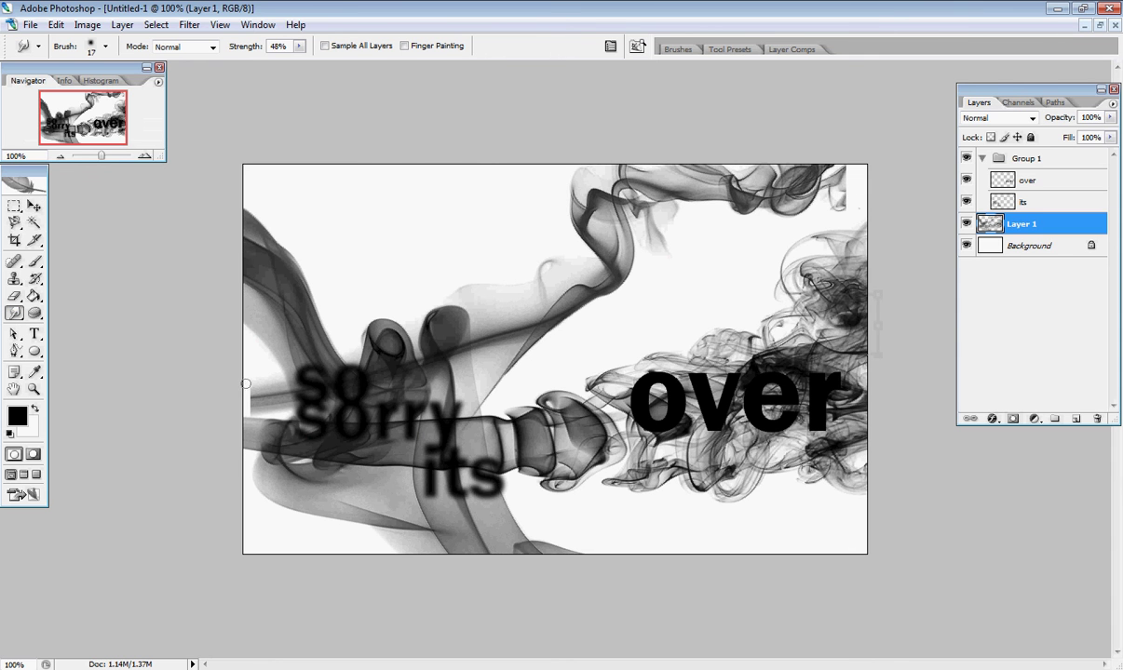
pyautogui.moveTo(233, 394)
pyautogui.mouseDown()
pyautogui.moveTo(195, 399)
pyautogui.moveTo(267, 395)
pyautogui.moveTo(226, 407)
pyautogui.moveTo(261, 402)
pyautogui.mouseUp()
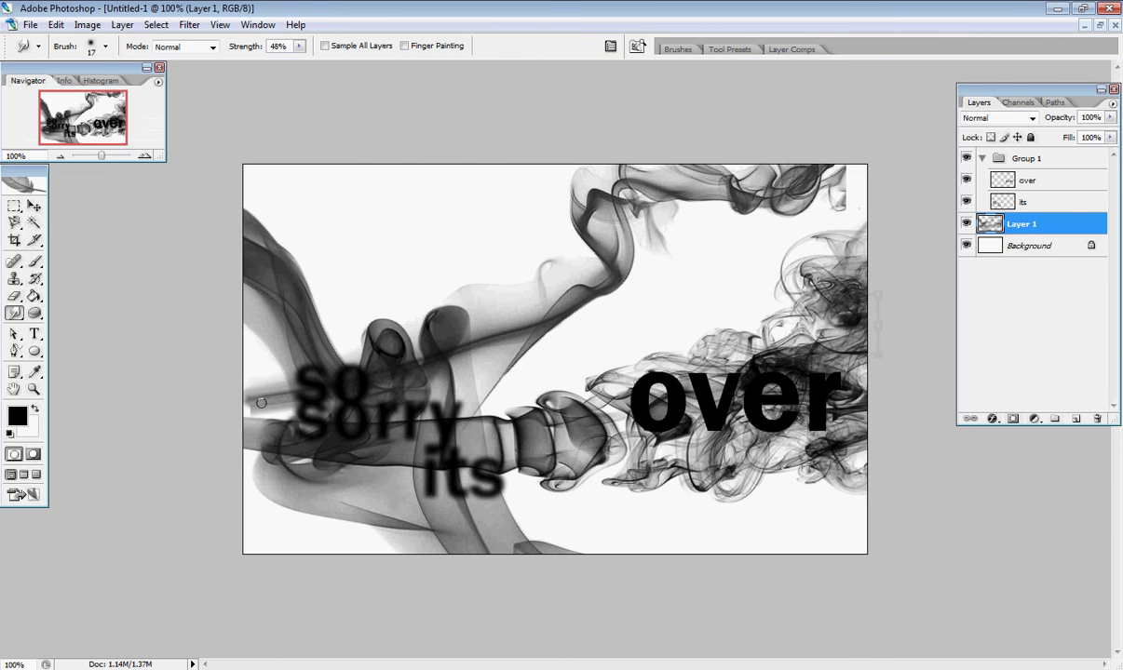
pyautogui.click(201, 398)
pyautogui.click(873, 159)
# - Apply the Lighting Effects filter to the Background layer with the Default style and Spotlight light type
pyautogui.click(1031, 246)
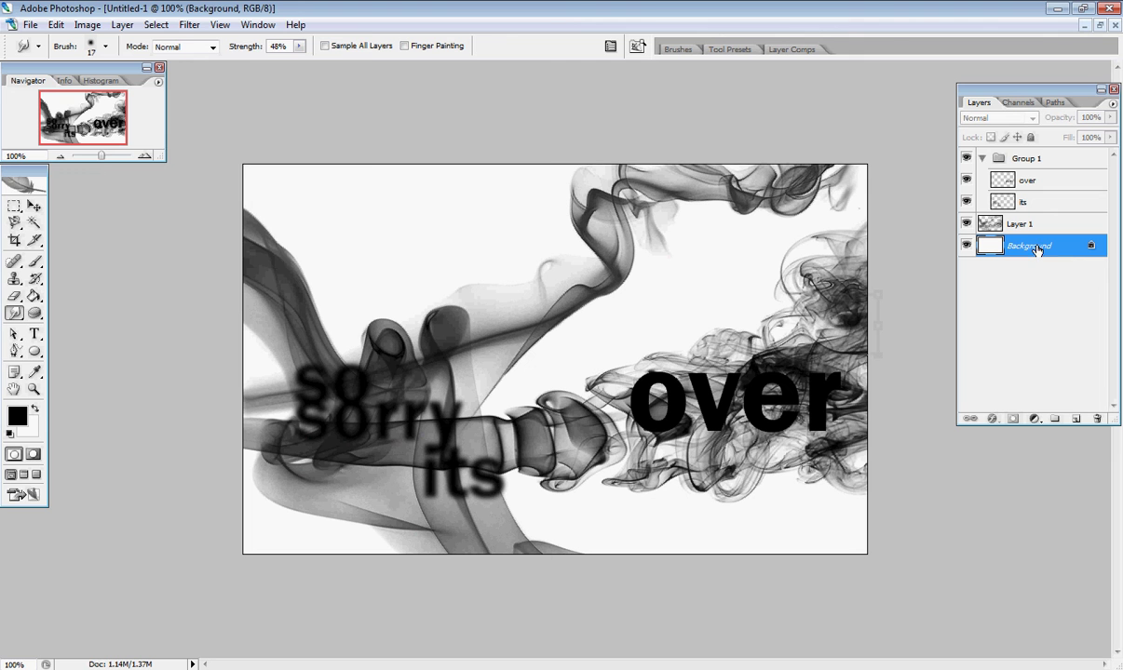
pyautogui.click(189, 24)
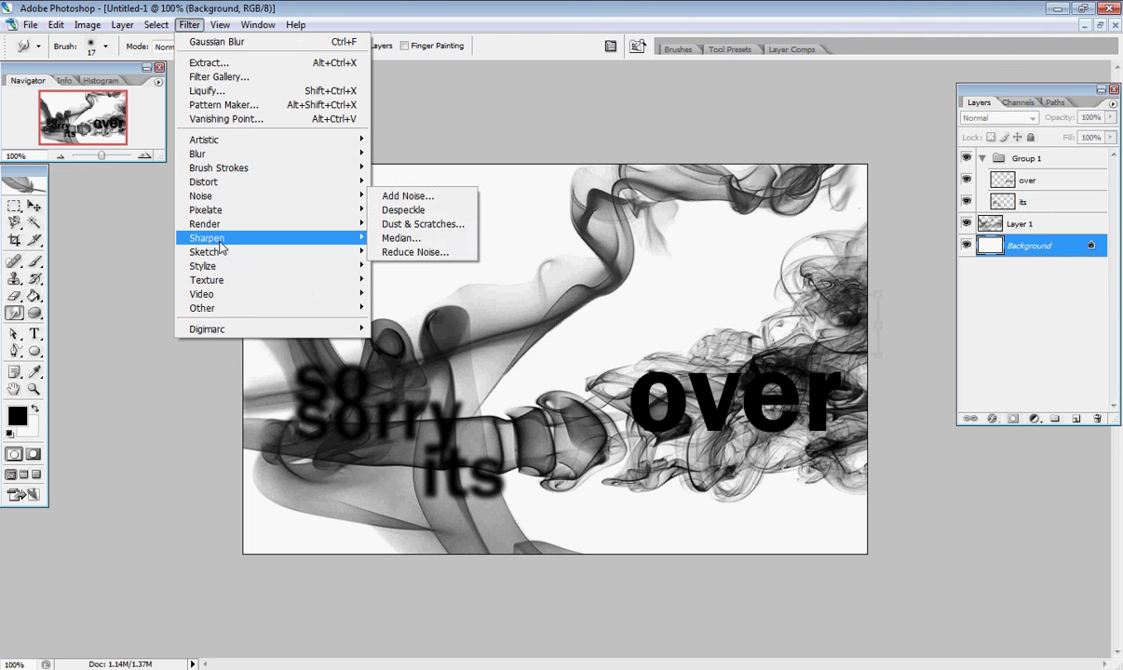
pyautogui.moveTo(218, 223)
pyautogui.click(443, 283)
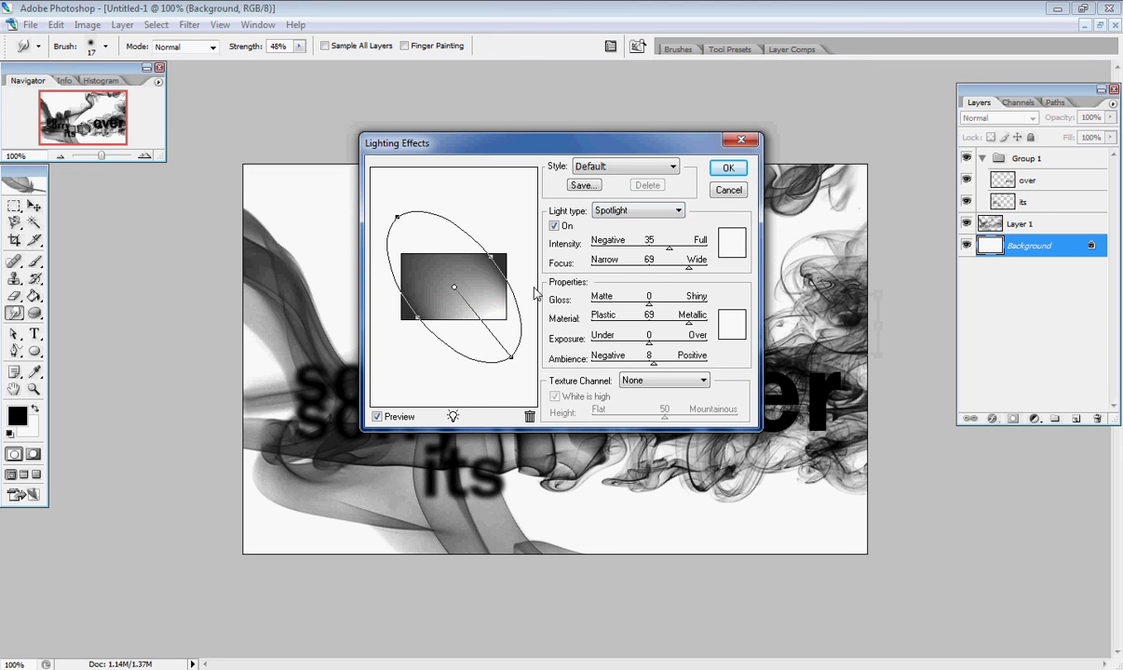
pyautogui.click(728, 170)
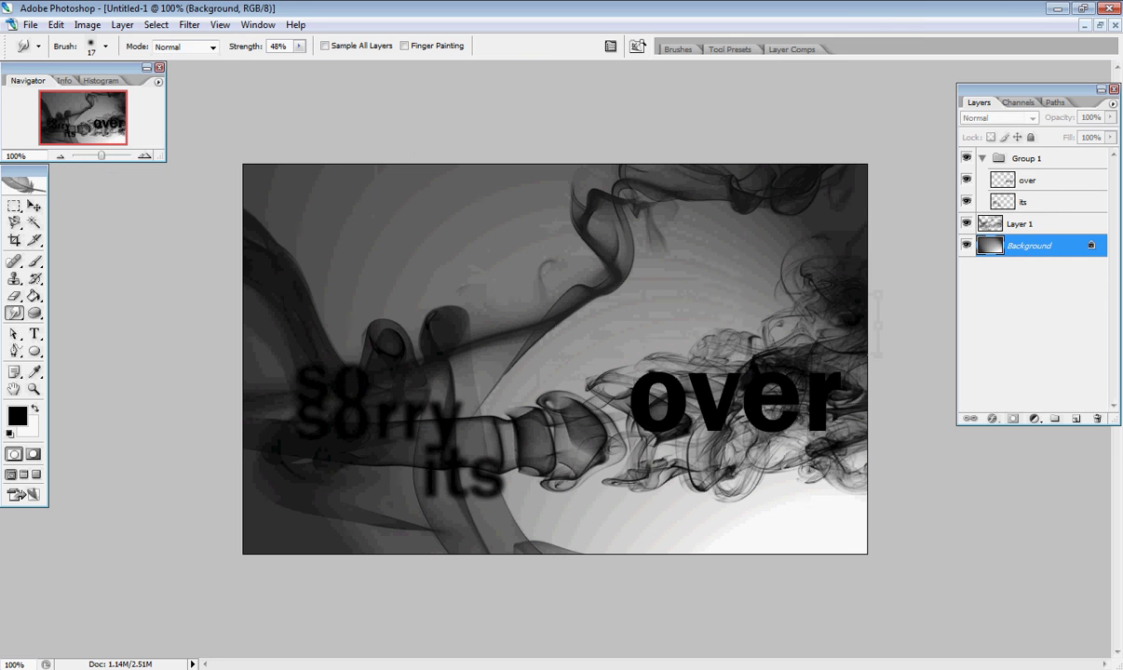
# - Stamp another 764 px smoke brush on Layer 1, curling above "over" and trailing to the canvas's lower edge
pyautogui.click(976, 224)
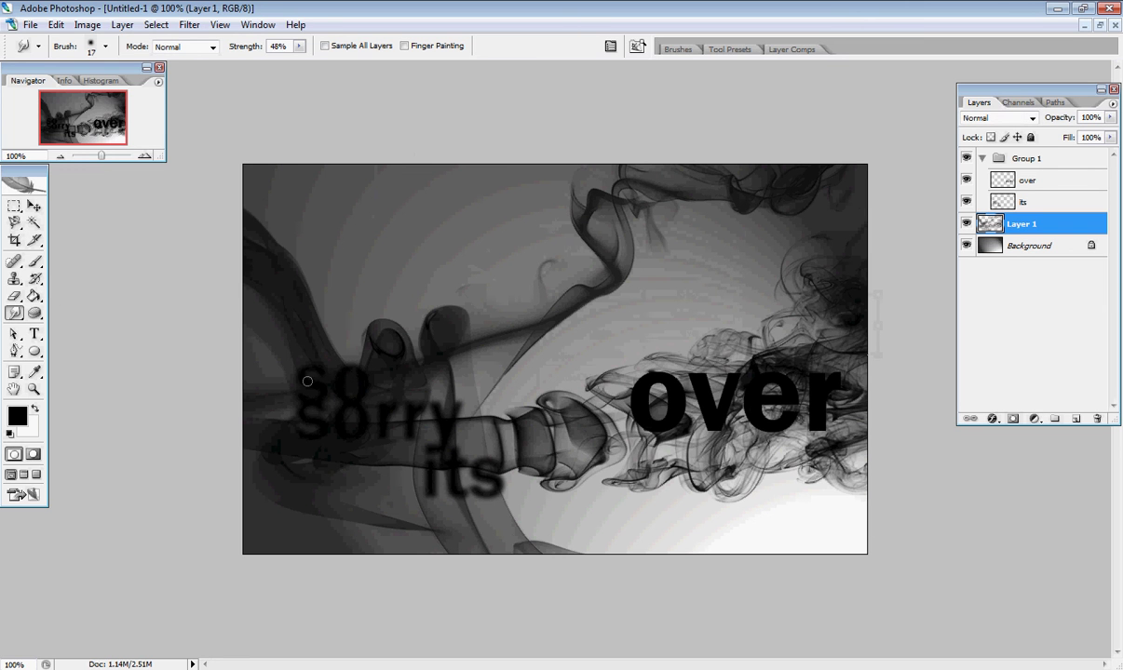
pyautogui.click(34, 262)
pyautogui.click(105, 46)
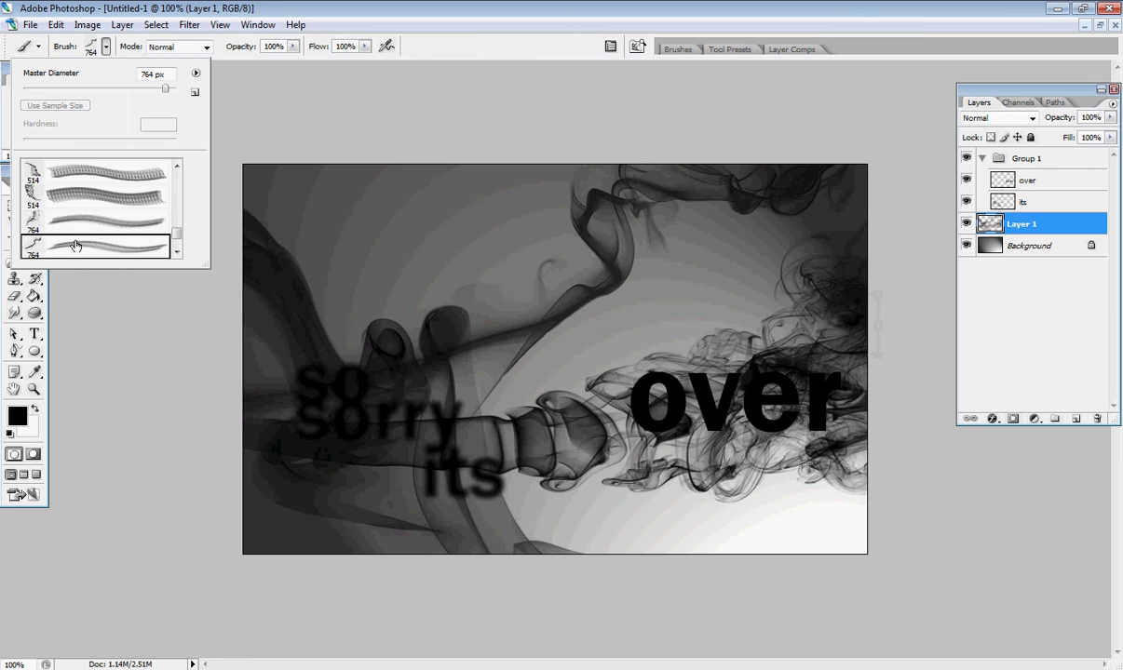
pyautogui.scroll(-2, 74, 245)
pyautogui.scroll(-5, 75, 246)
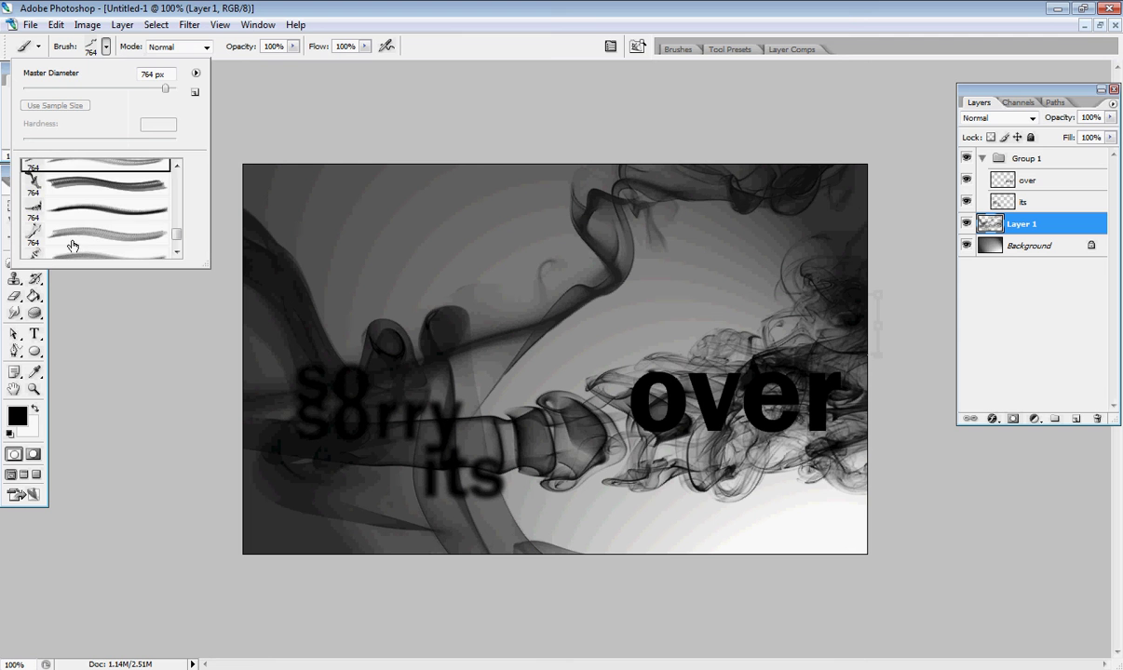
pyautogui.click(29, 207)
pyautogui.click(652, 423)
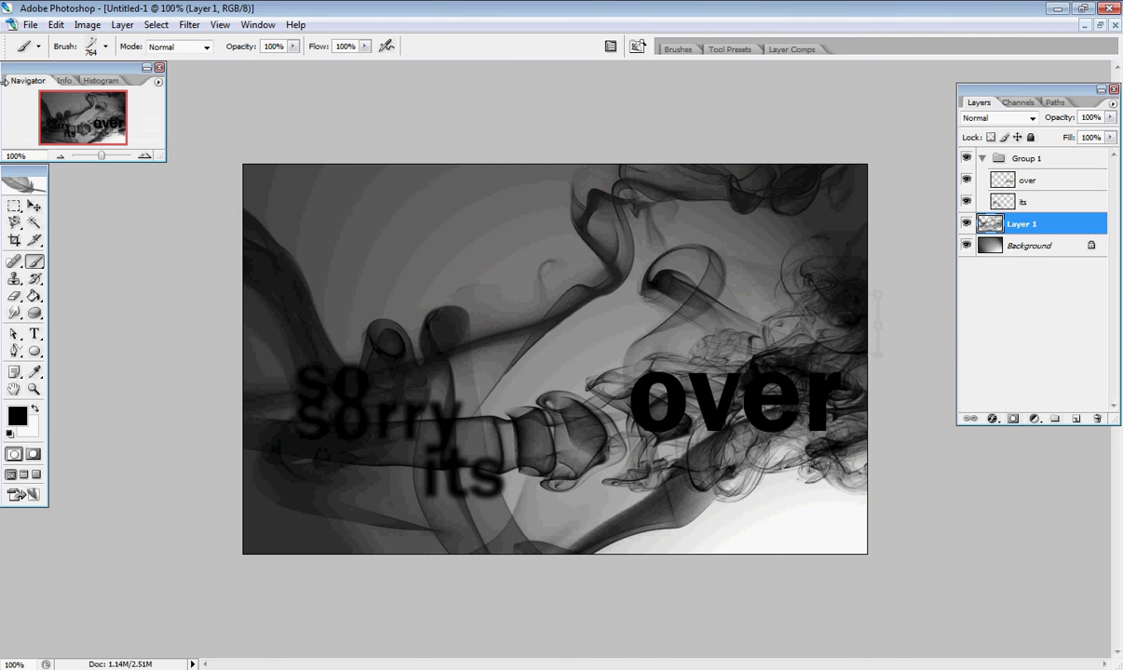
pyautogui.click(34, 206)
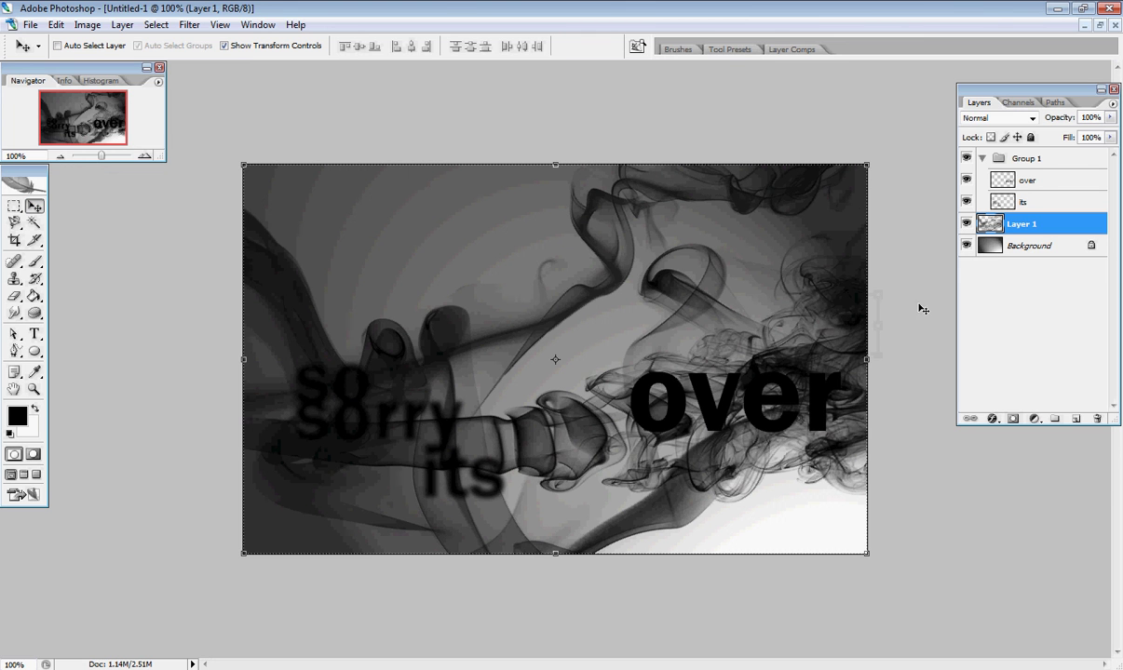
# - Apply a Lens Flare to the Background layer with the 50-300mm Zoom lens type, 132% brightness and the flare centre near the lower-right corner
pyautogui.click(1033, 246)
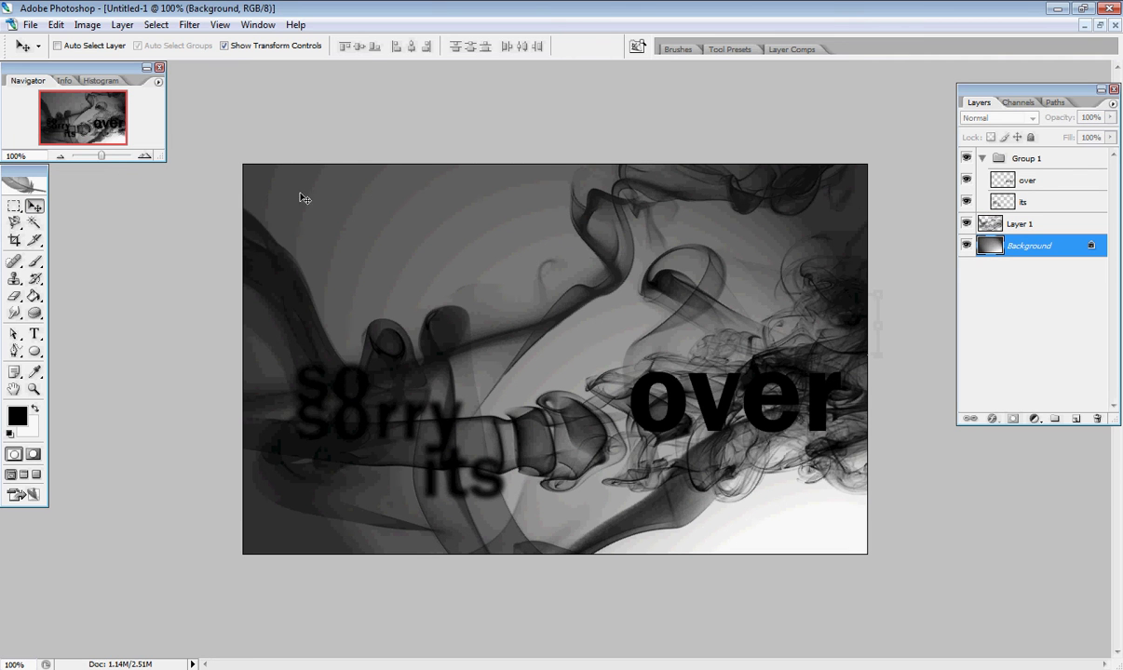
pyautogui.click(189, 24)
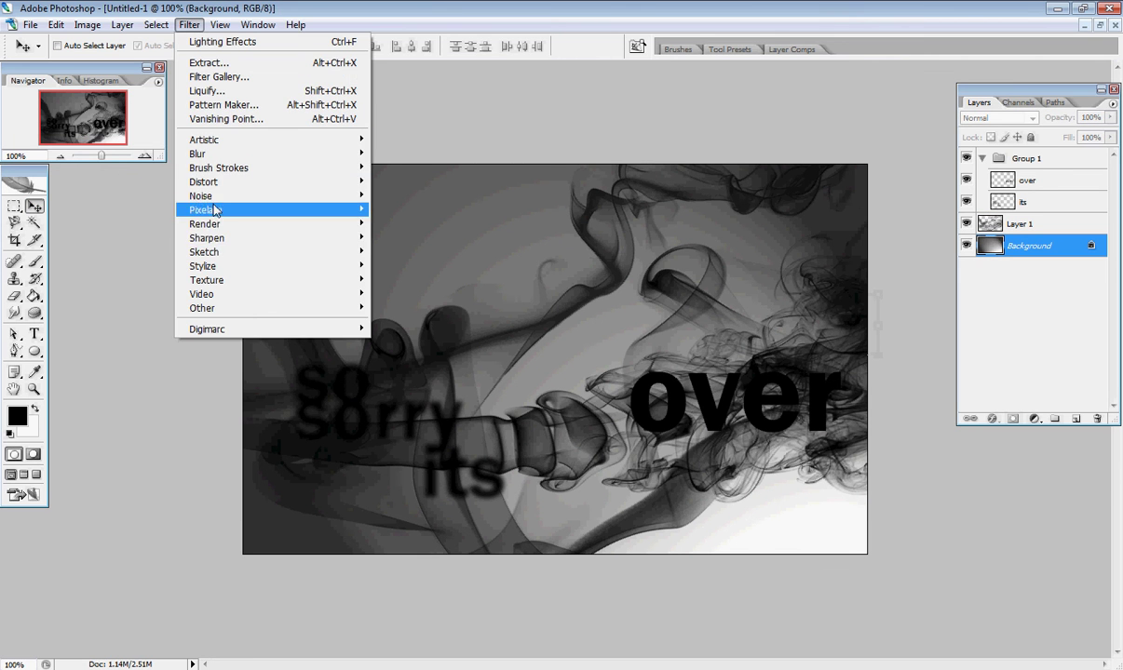
pyautogui.moveTo(223, 235)
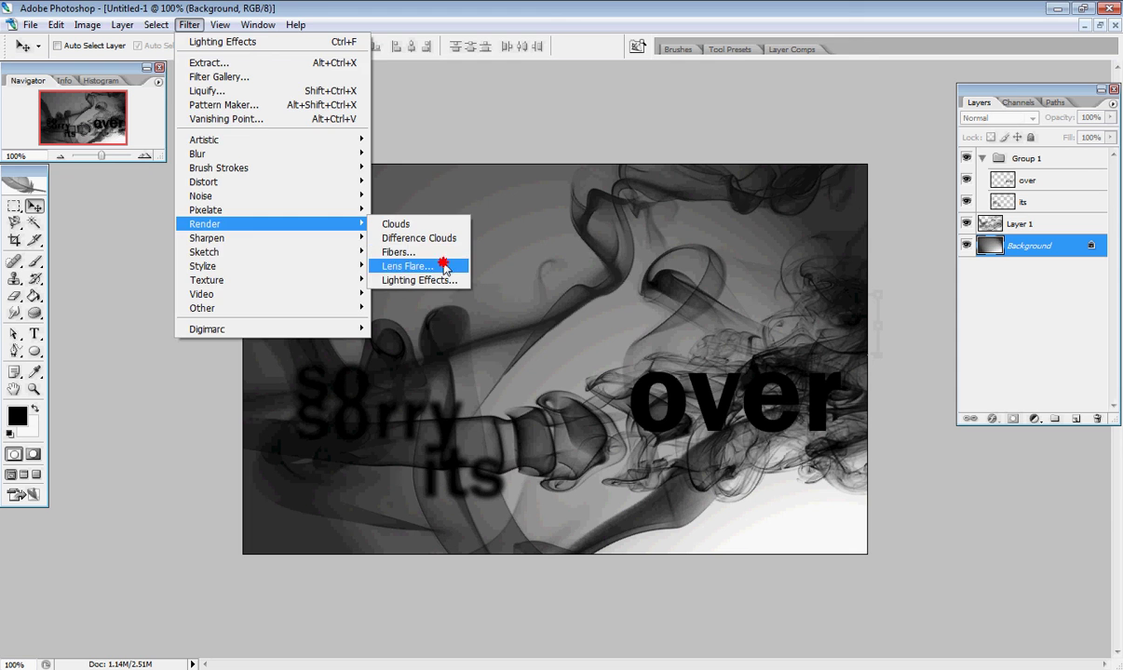
pyautogui.click(414, 267)
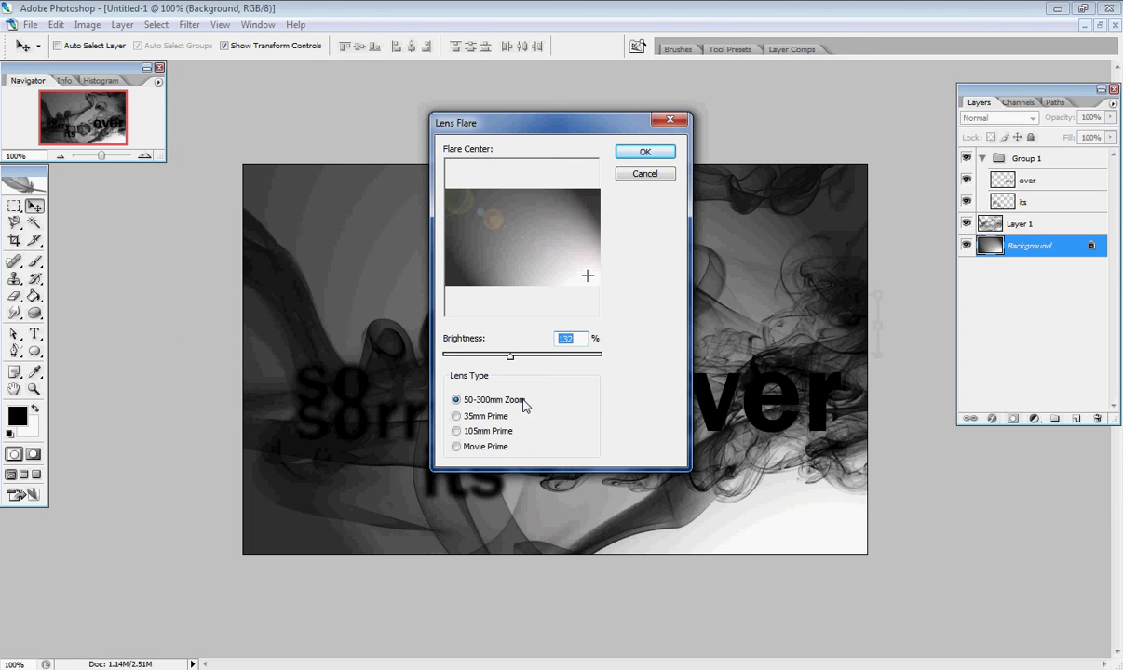
pyautogui.click(456, 416)
pyautogui.click(456, 431)
pyautogui.click(456, 447)
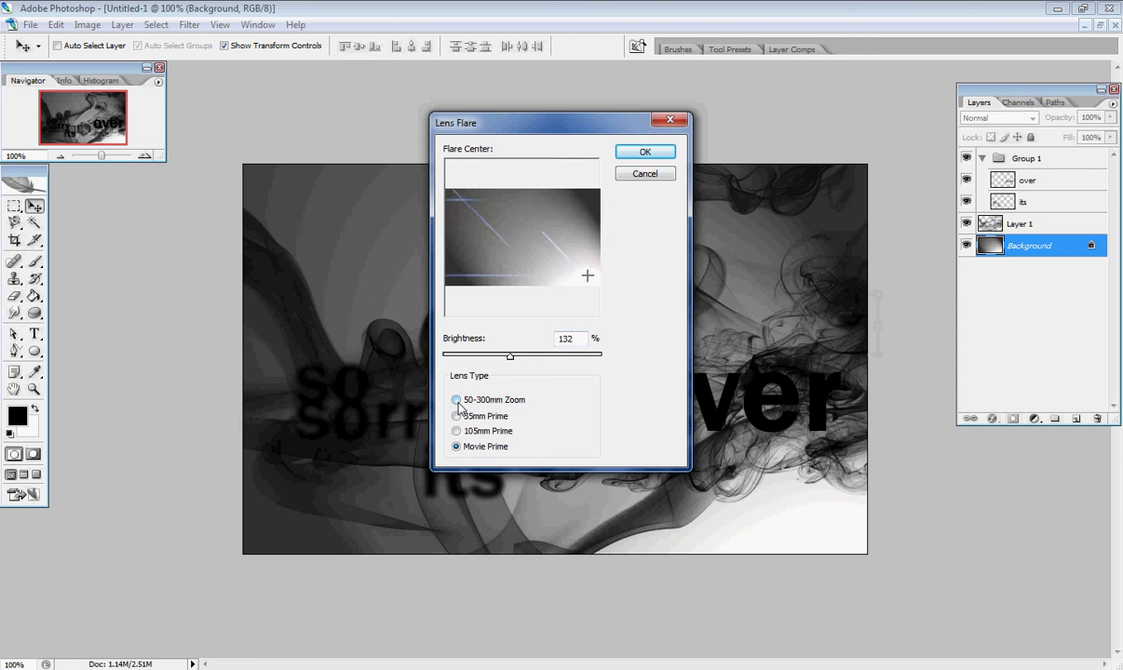
pyautogui.click(457, 399)
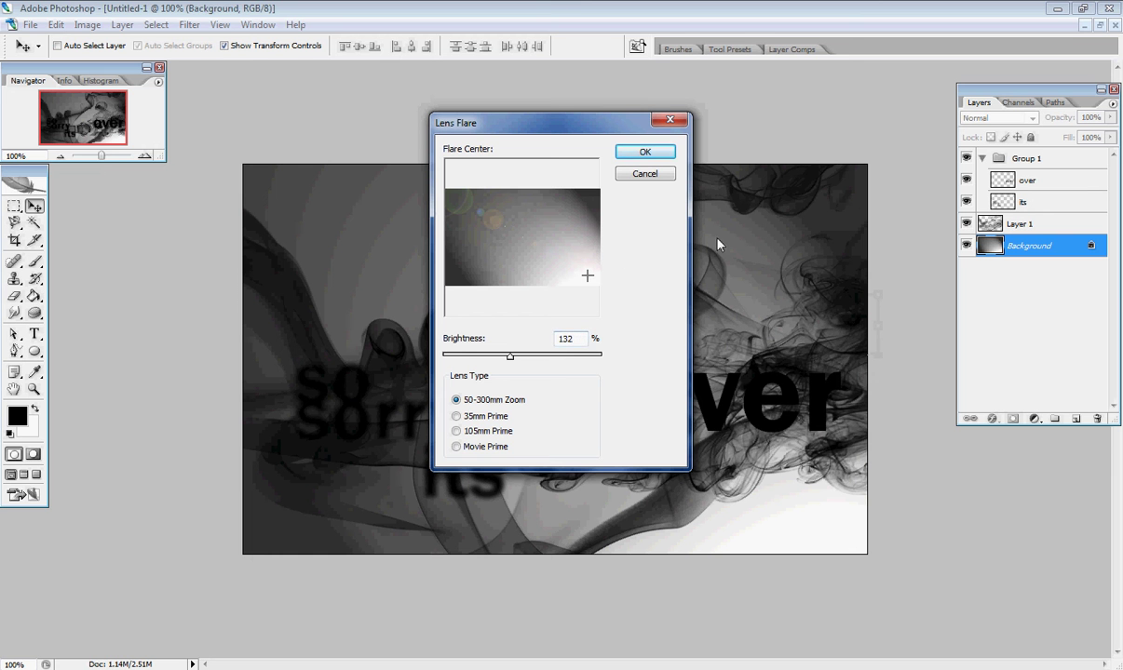
pyautogui.click(644, 152)
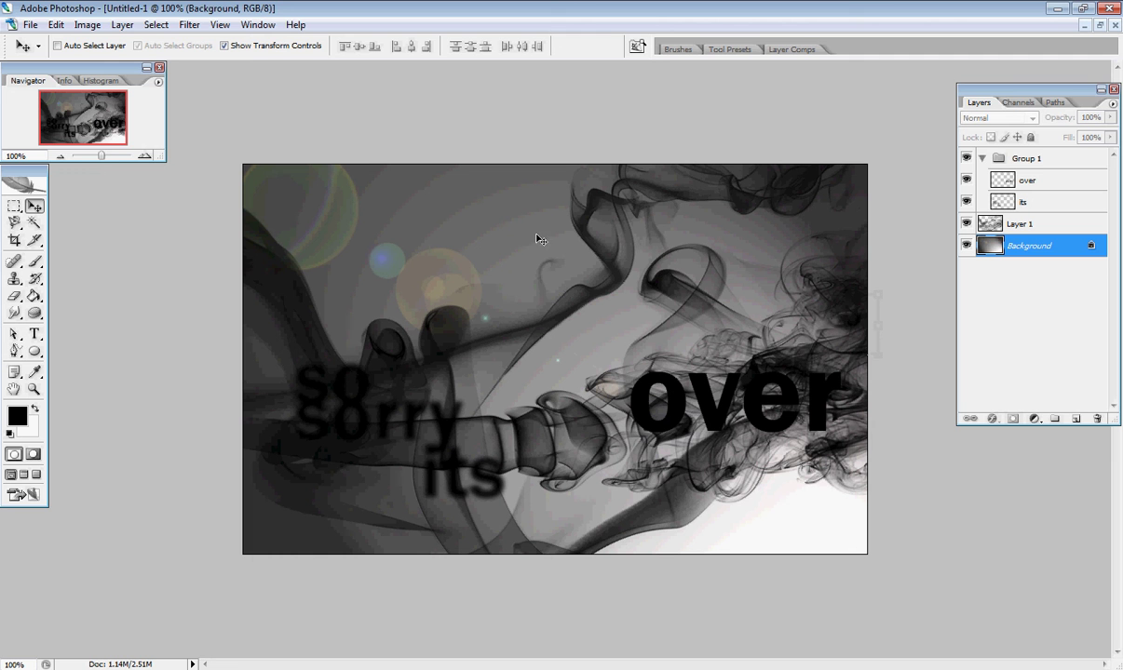
# - Set the blend mode of the Group 1 text group to Overlay and deselect all layers
pyautogui.click(1033, 160)
pyautogui.click(1031, 119)
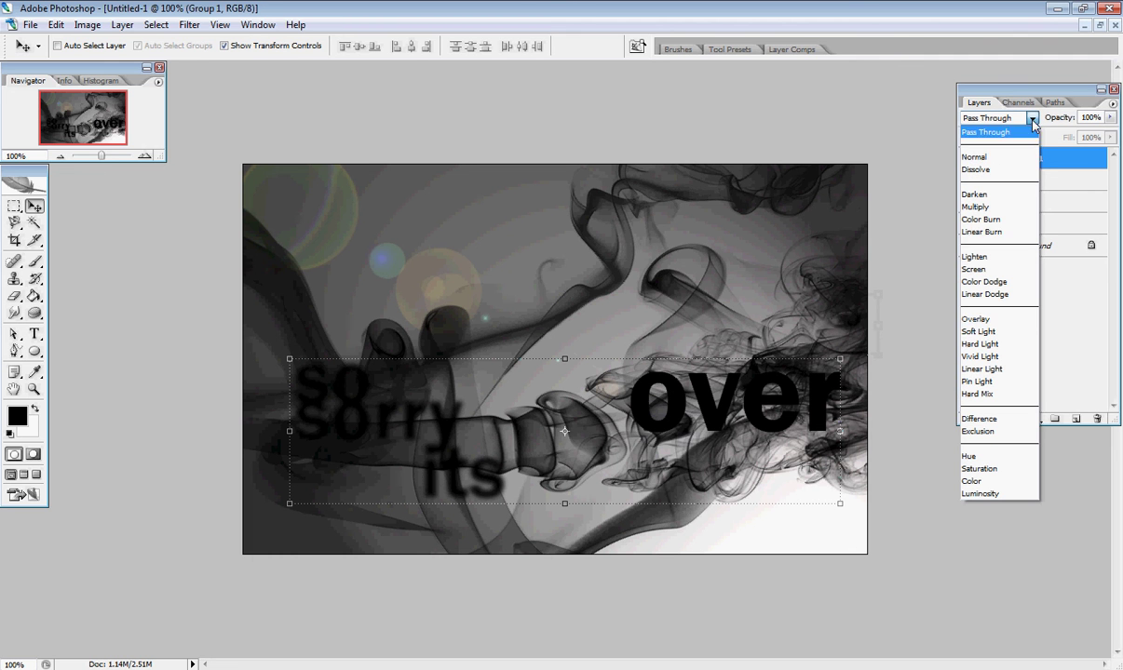
pyautogui.click(975, 319)
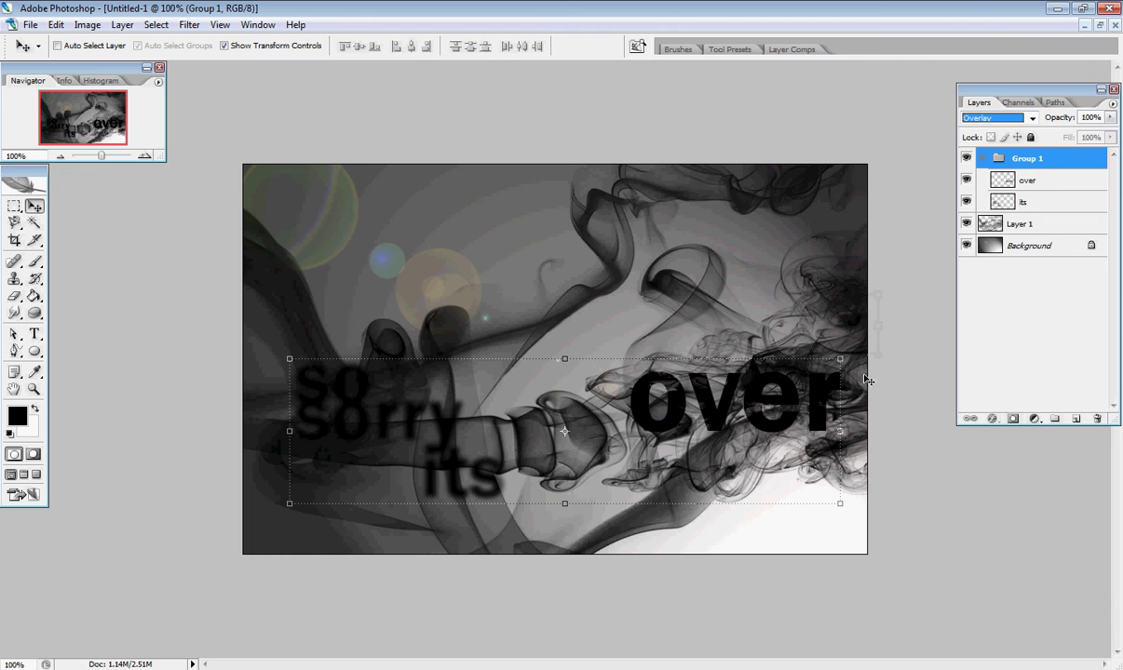
pyautogui.click(908, 571)
pyautogui.click(889, 617)
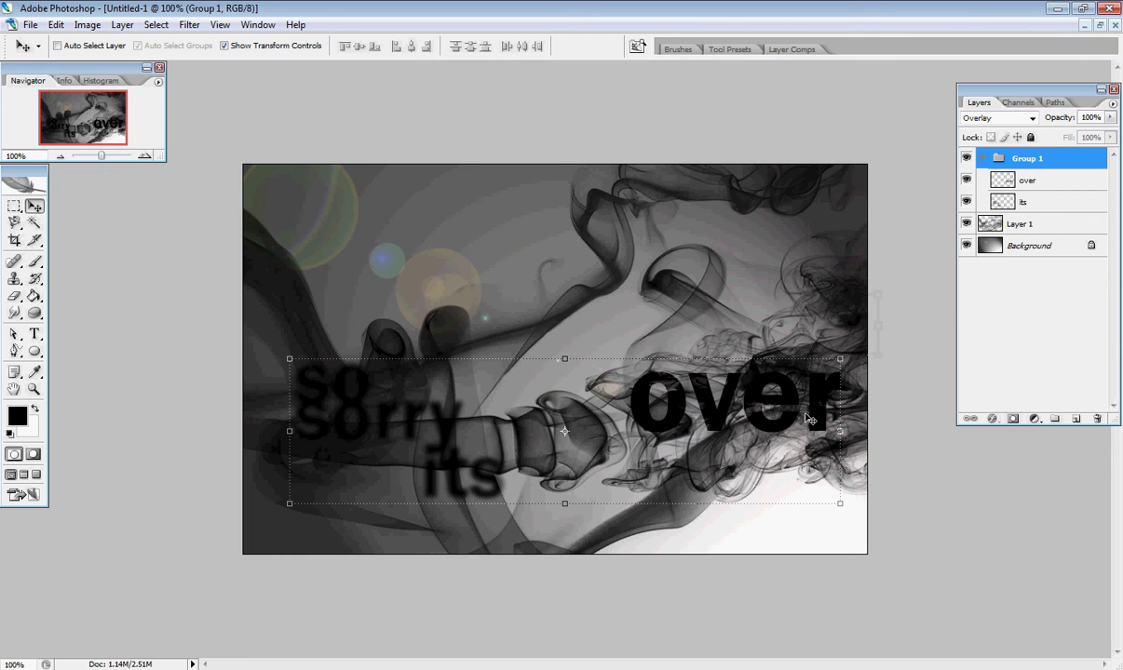
pyautogui.click(1008, 363)
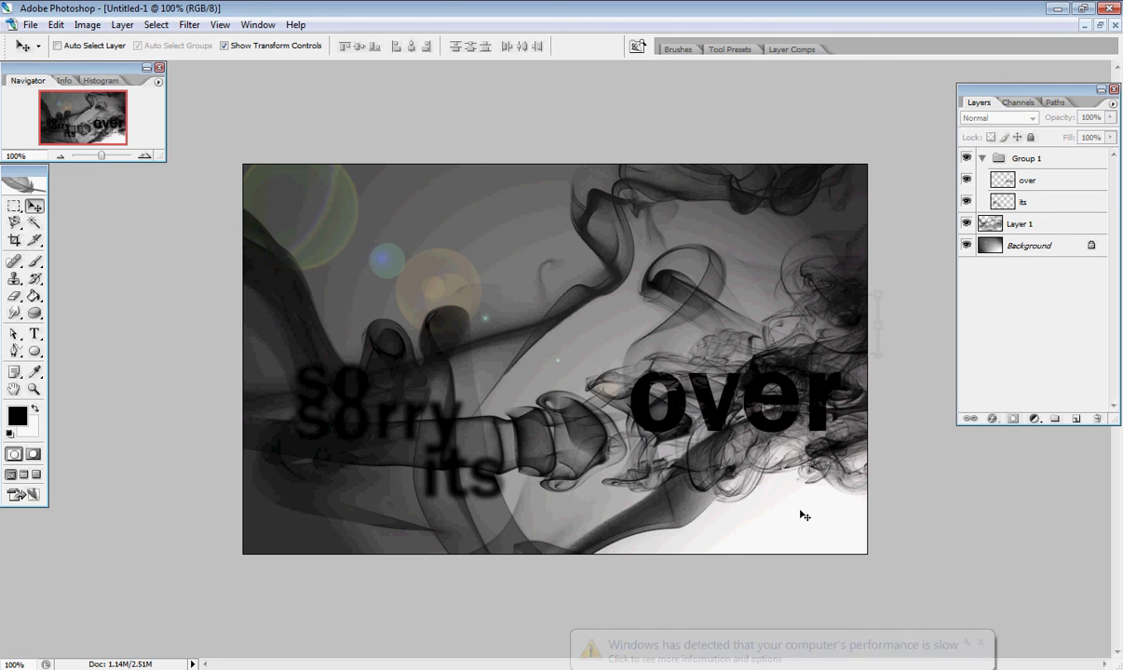
pyautogui.click(927, 605)
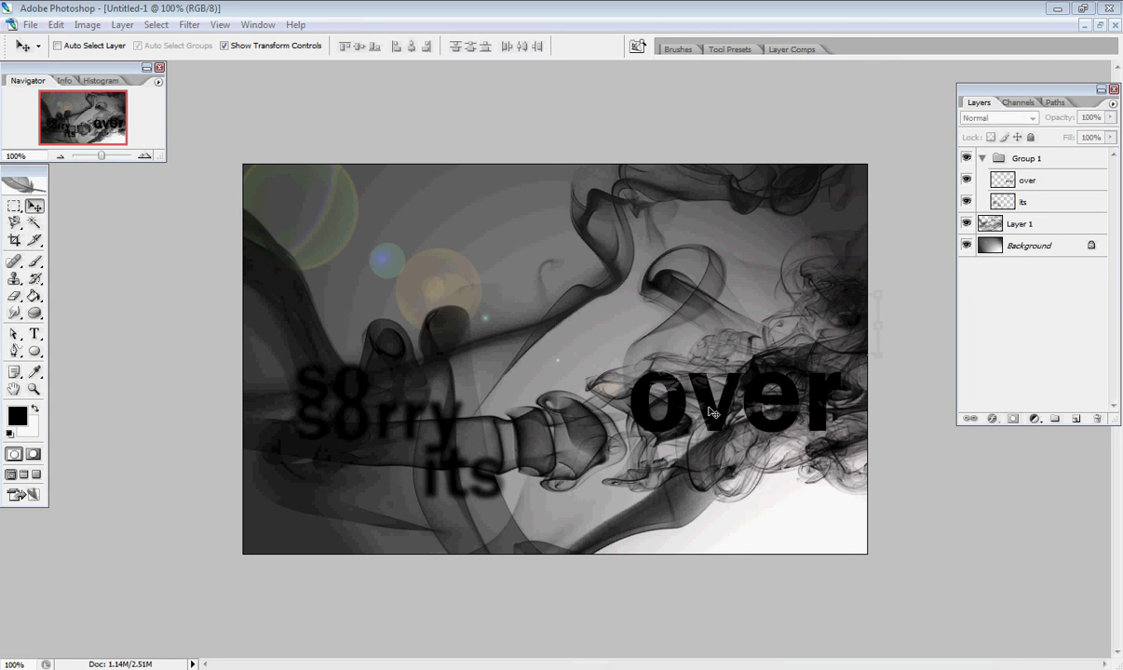